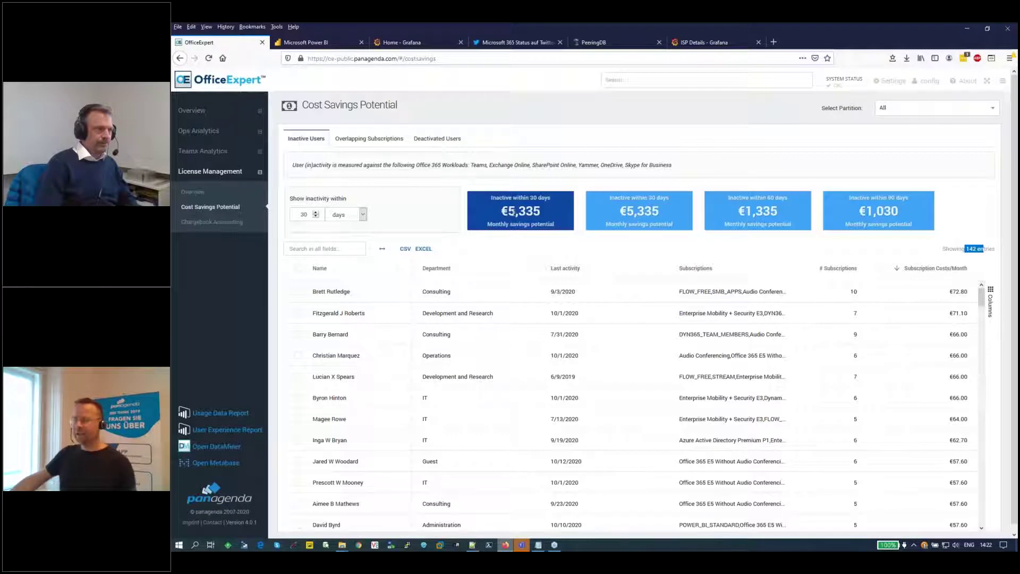
- Filter the inactive users to inactivity within 6 months and select the user with the highest subscription cost
drag(472, 165, 663, 164)
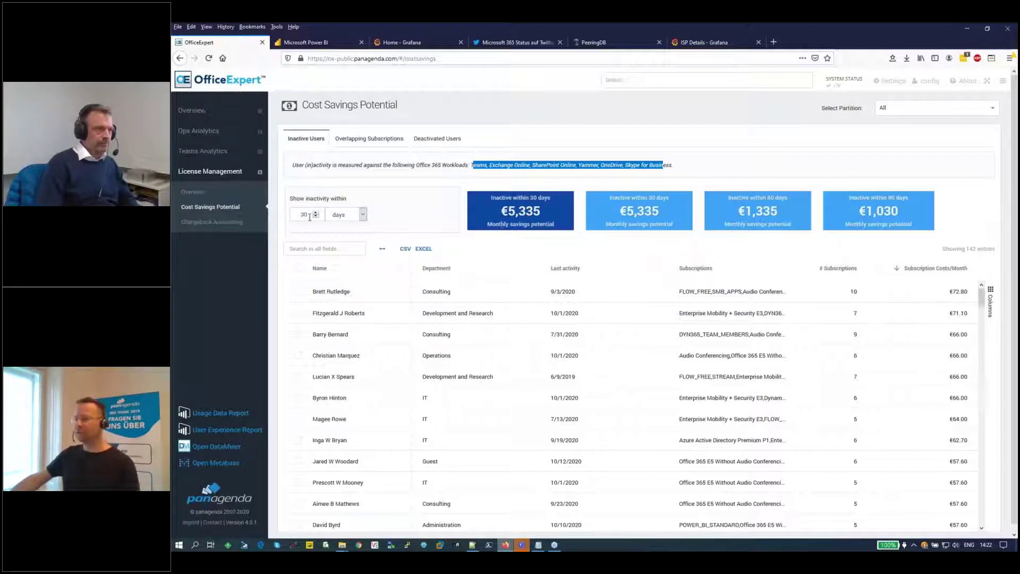
double_click(291, 215)
text(6)
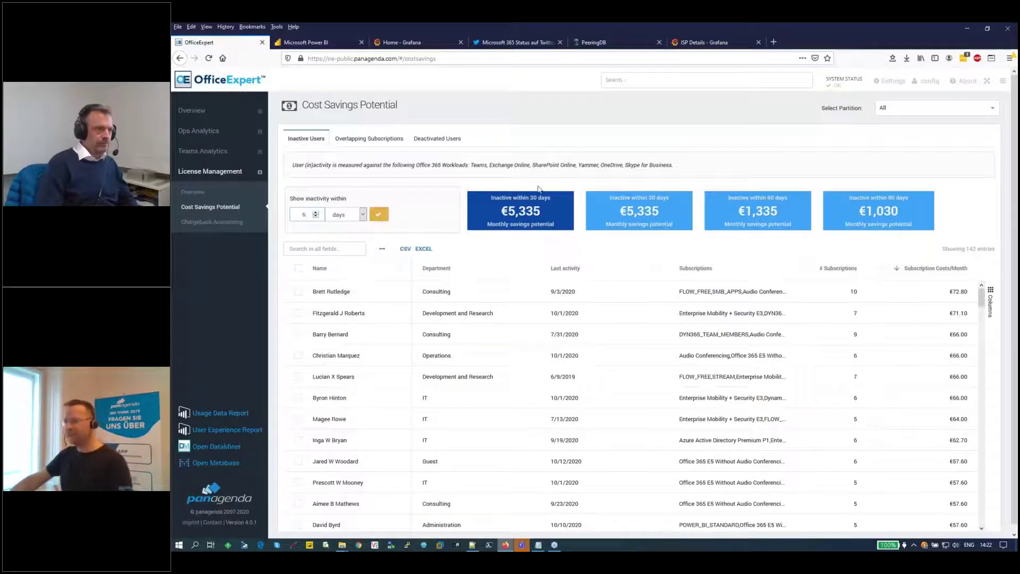
click(363, 214)
click(343, 250)
click(377, 215)
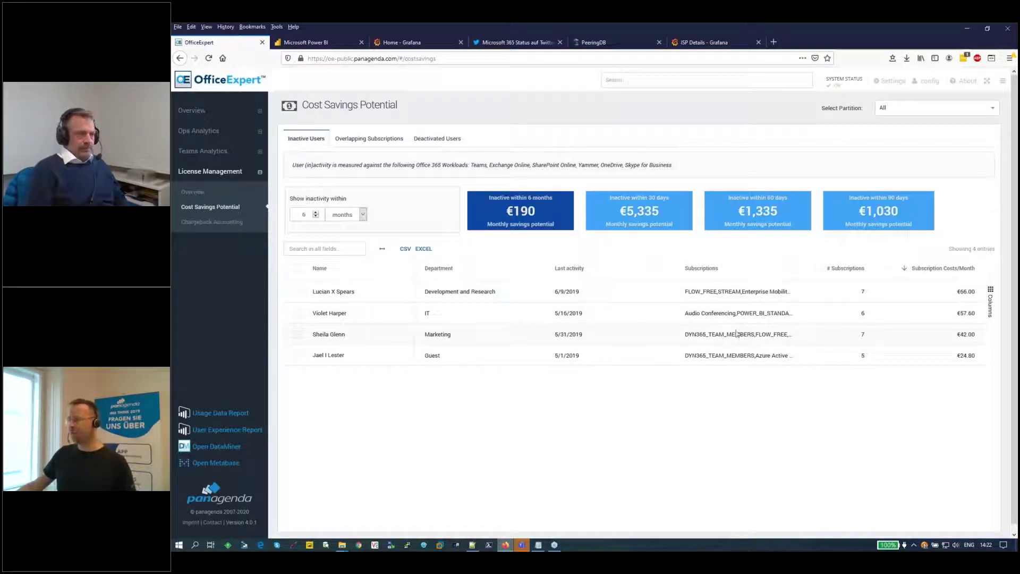
click(867, 293)
click(867, 297)
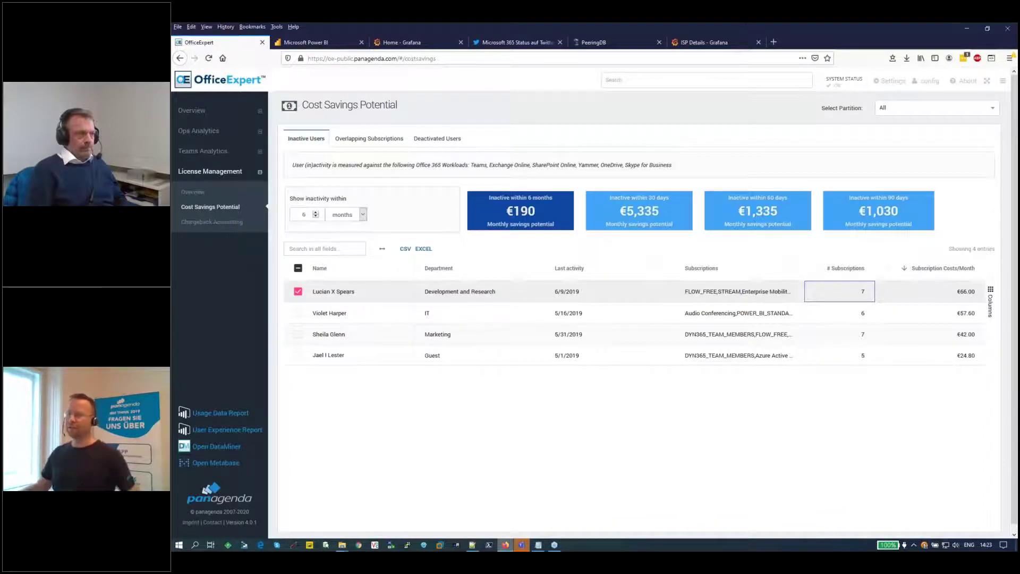
- Review the deactivated users and the overlapping subscriptions, checking what makes the first user's Azure Active Directory Premium P1 potentially obsolete
click(418, 139)
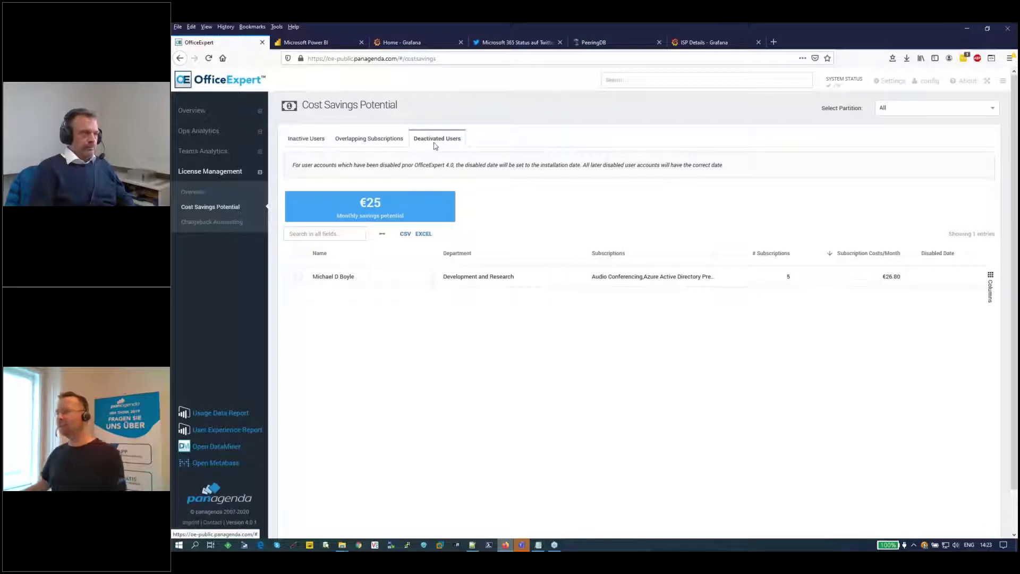
click(393, 145)
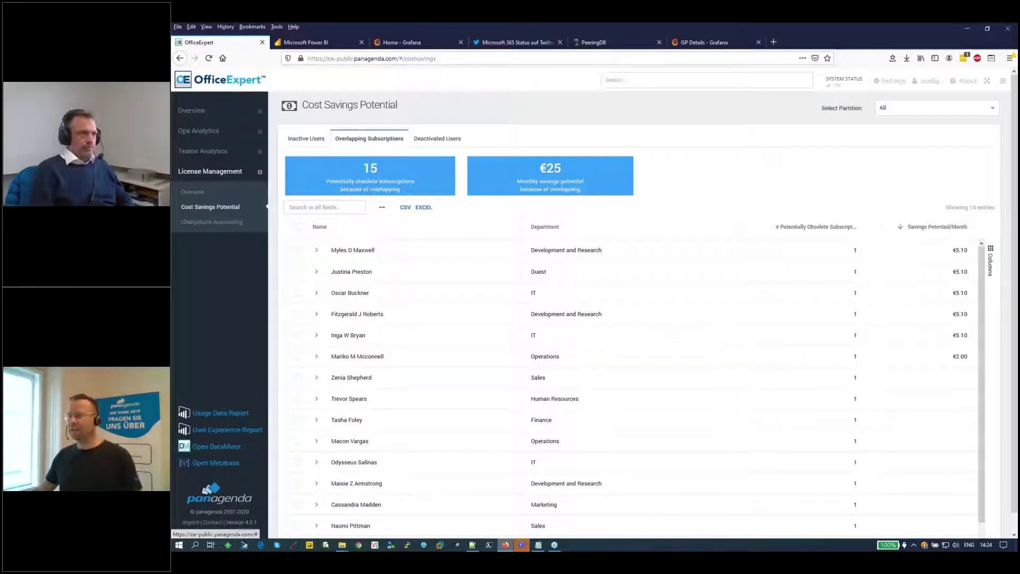
click(317, 250)
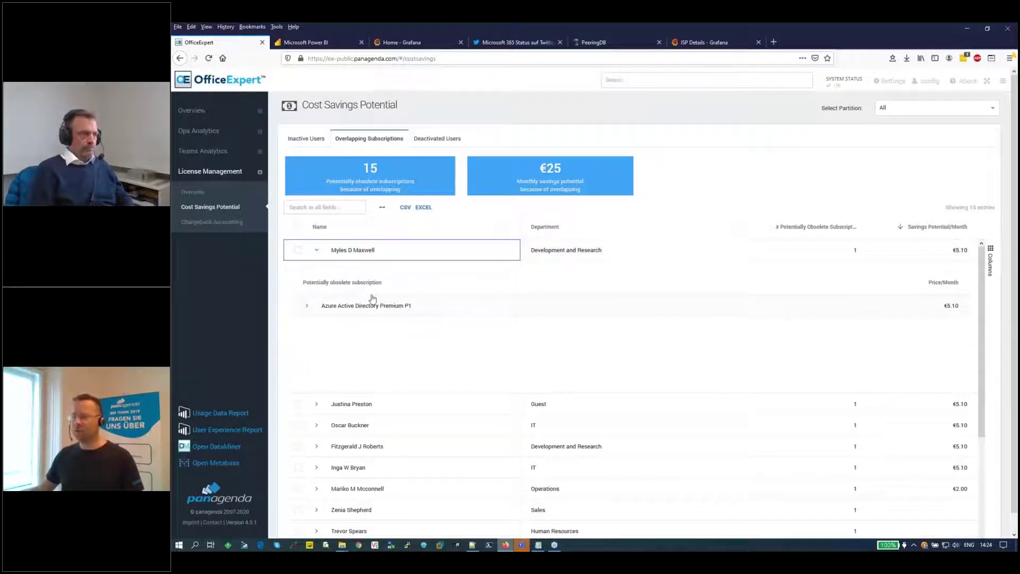
click(307, 307)
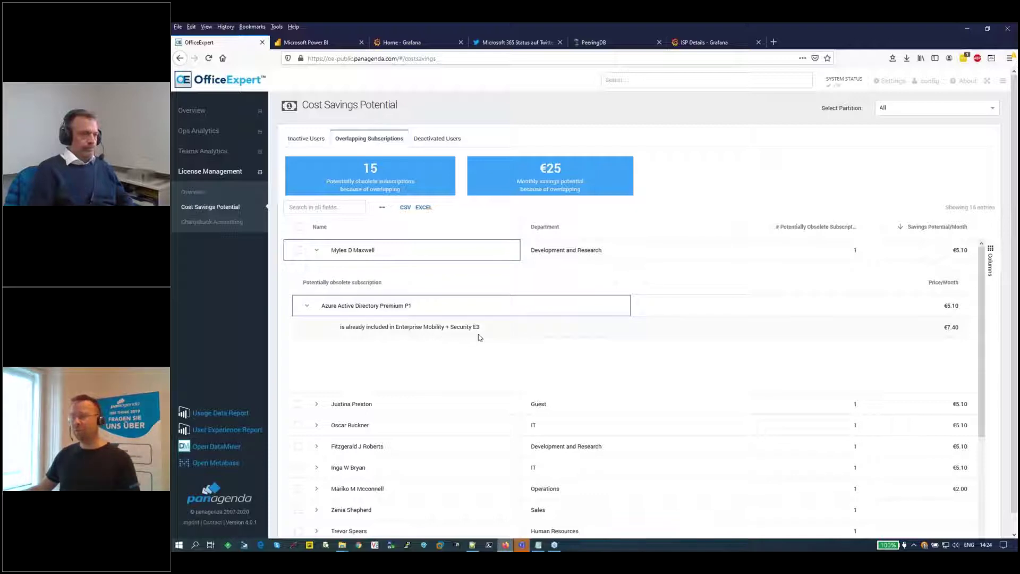
click(401, 308)
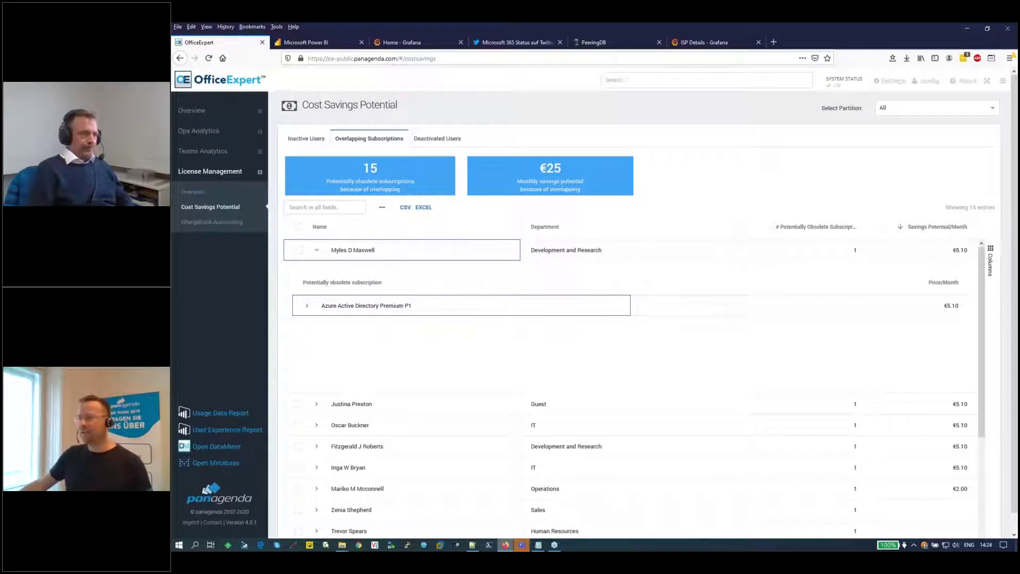
click(317, 251)
drag(930, 250, 934, 355)
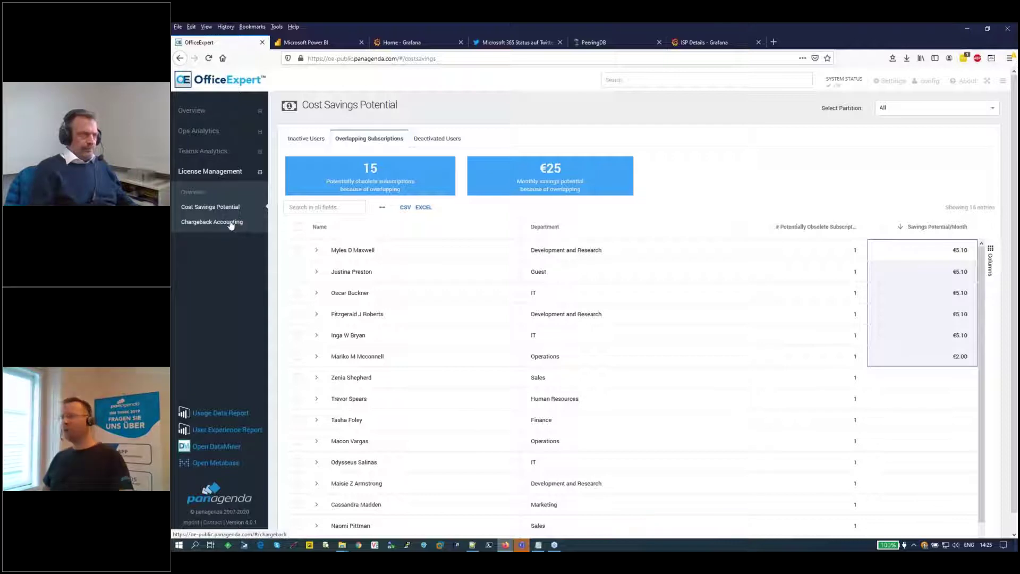
- Open the Teams List under Teams Analytics, look at its Details column set and return to the Default set
click(227, 156)
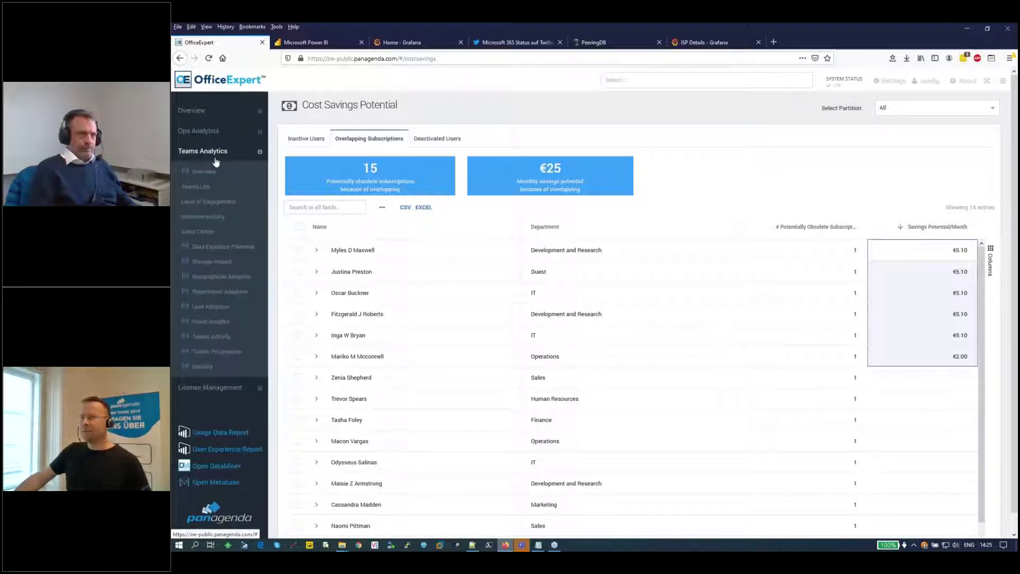
click(206, 187)
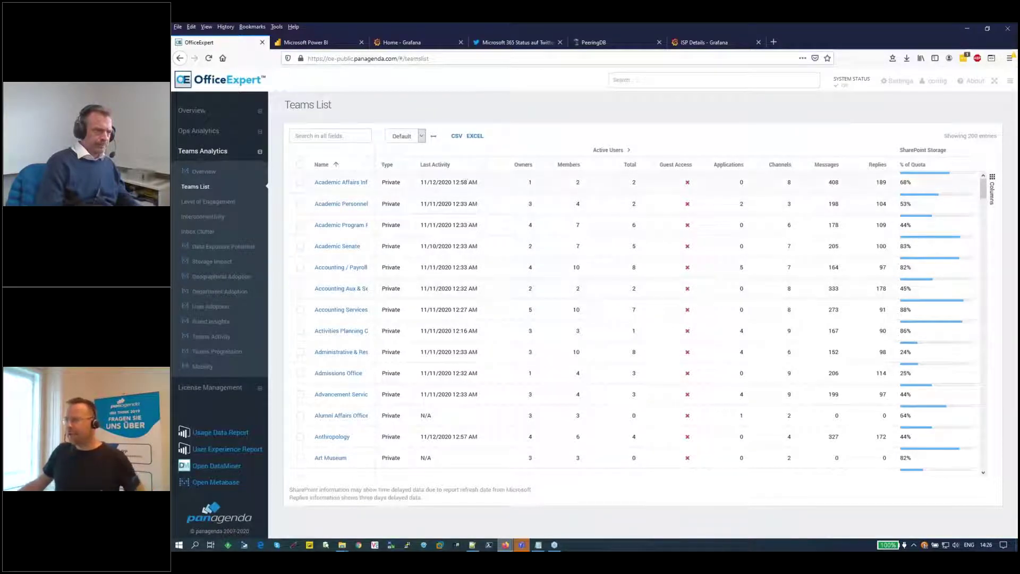
click(420, 137)
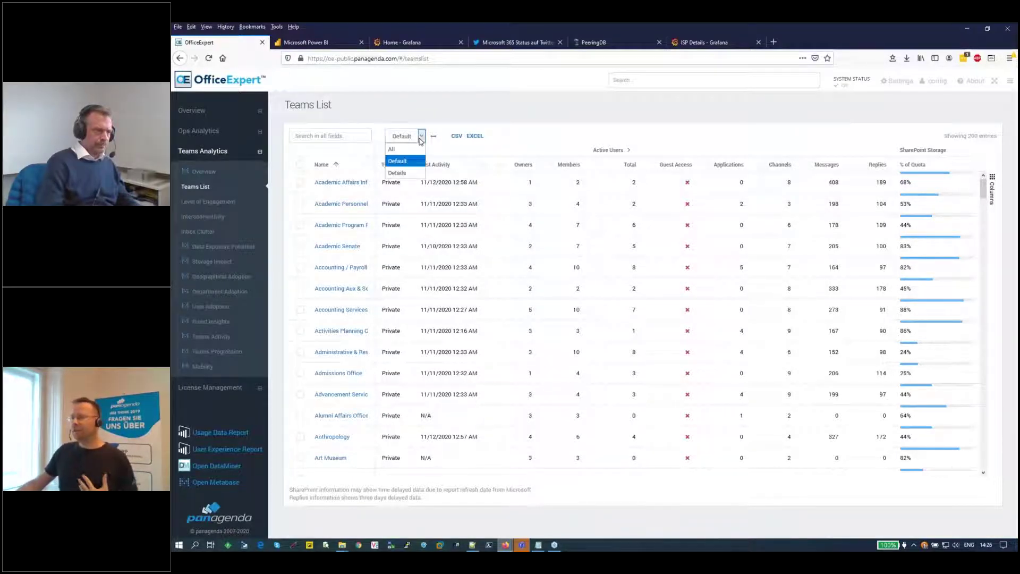
click(420, 173)
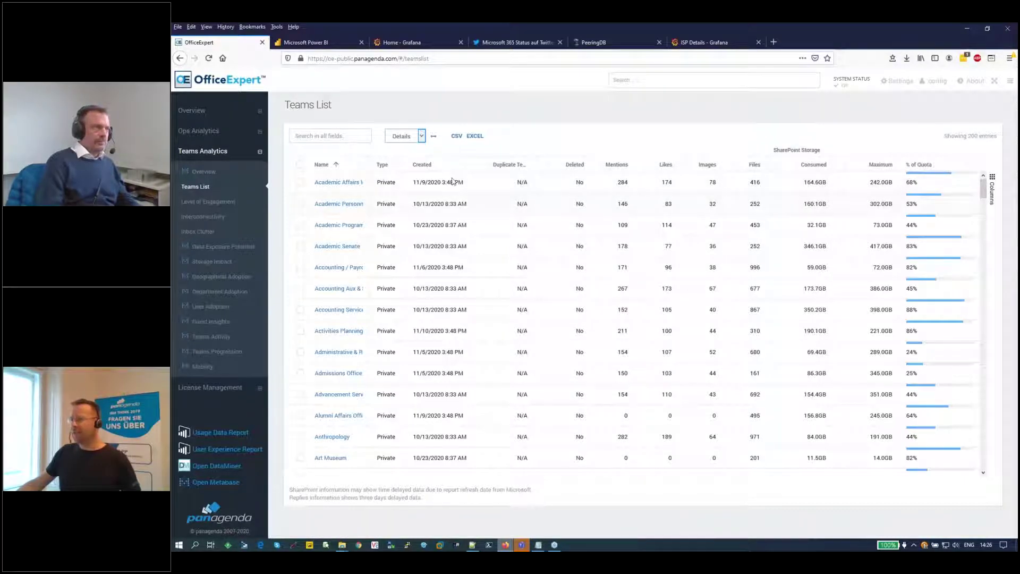
click(422, 135)
click(401, 151)
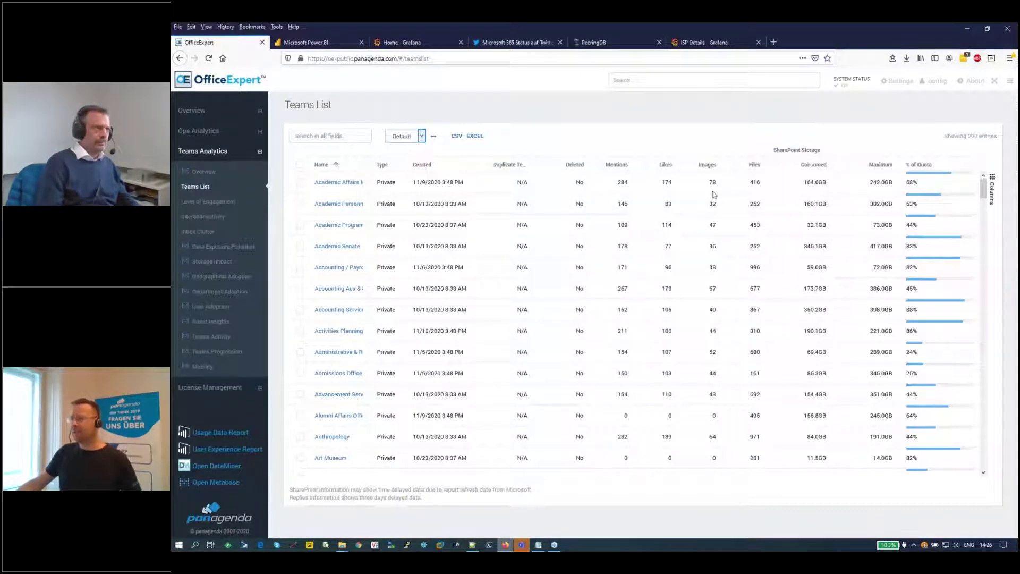
- Expand the Active Users columns and compare the Accounting / Payroll team's 7-day, 90-day and total active users
click(630, 150)
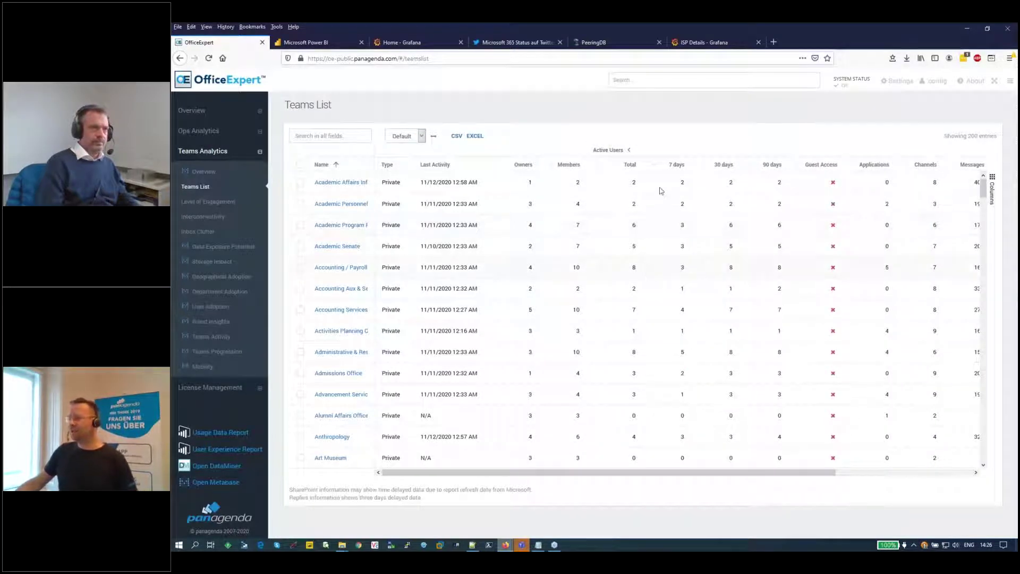
click(660, 271)
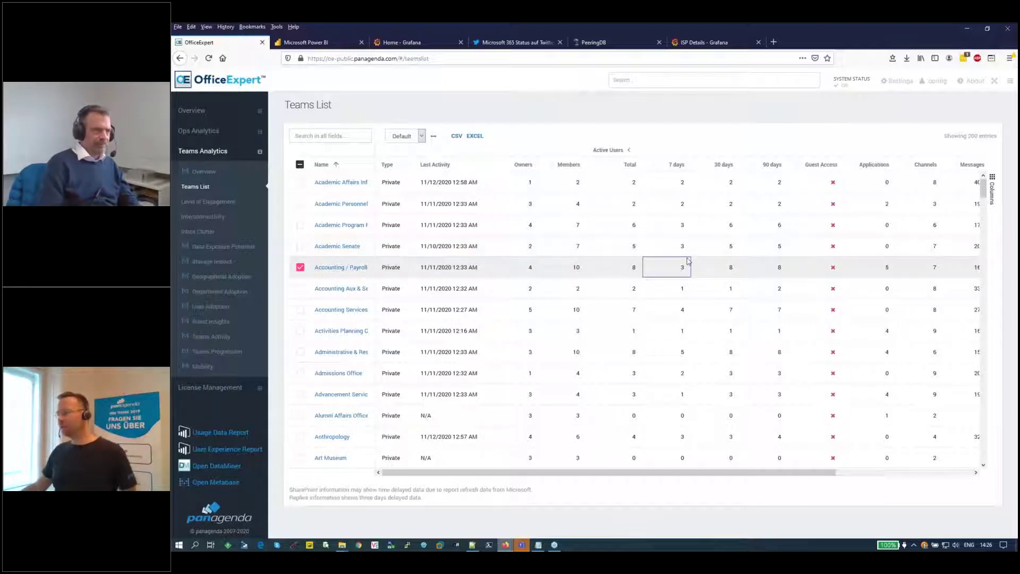
click(786, 273)
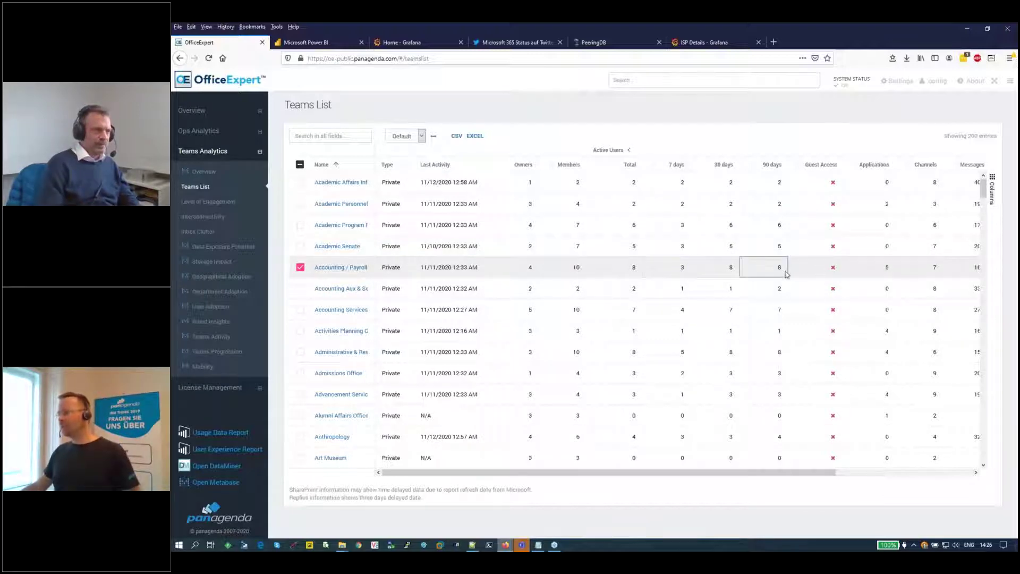
click(641, 274)
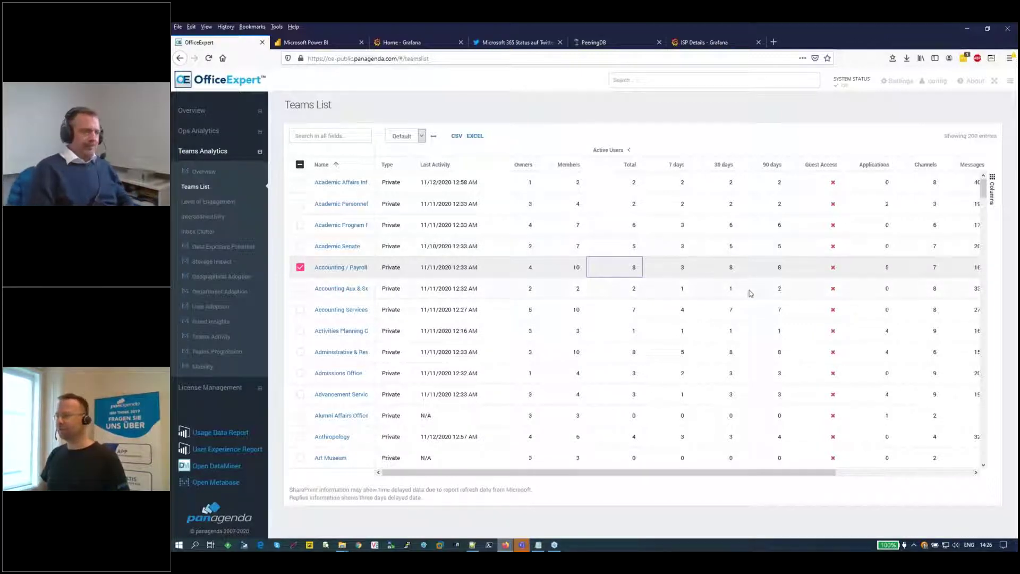
click(456, 165)
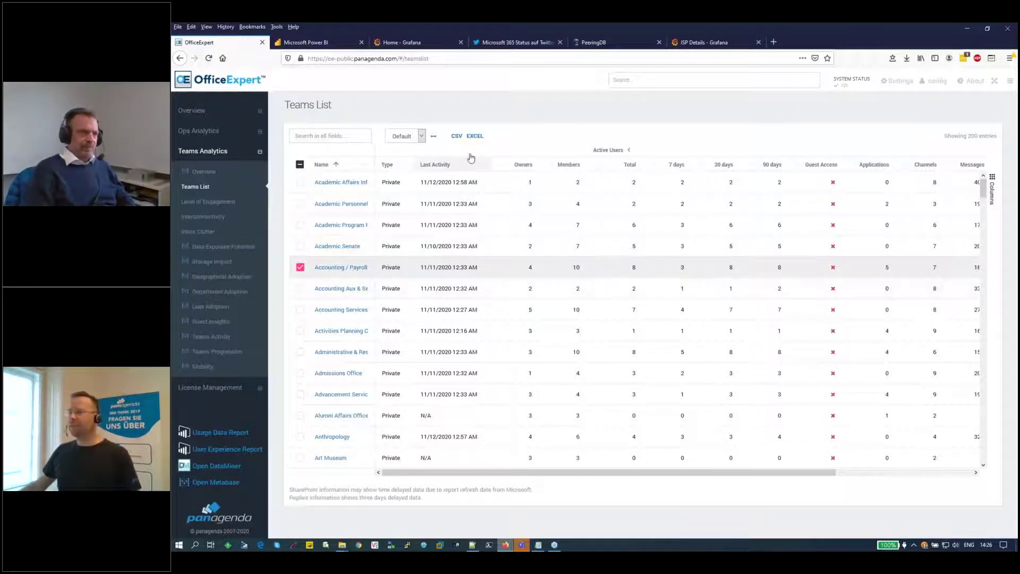
- Sort the teams by message count in descending order and open the Carsey-Wolf Center team's dashboard
click(629, 150)
click(819, 166)
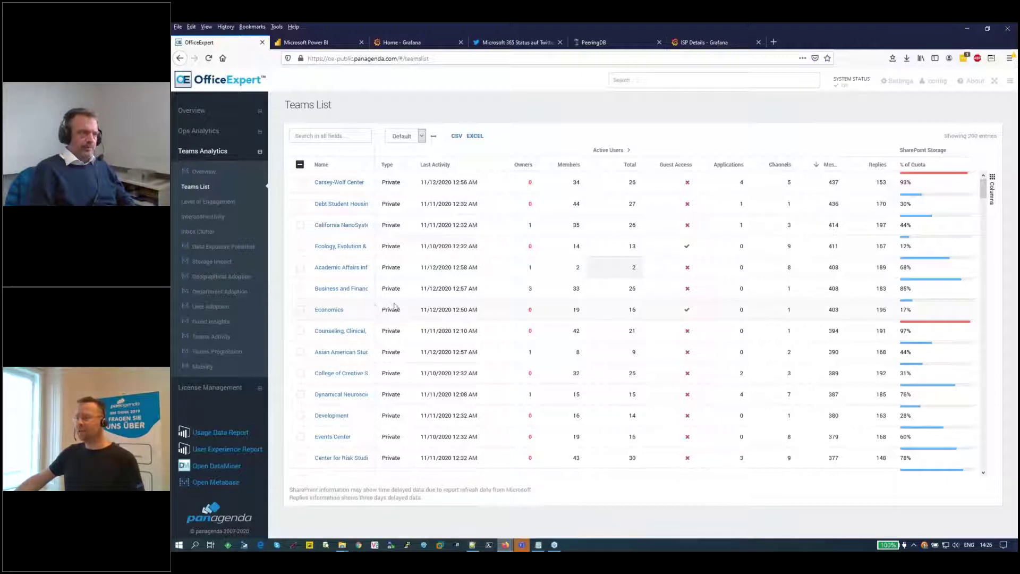
click(348, 189)
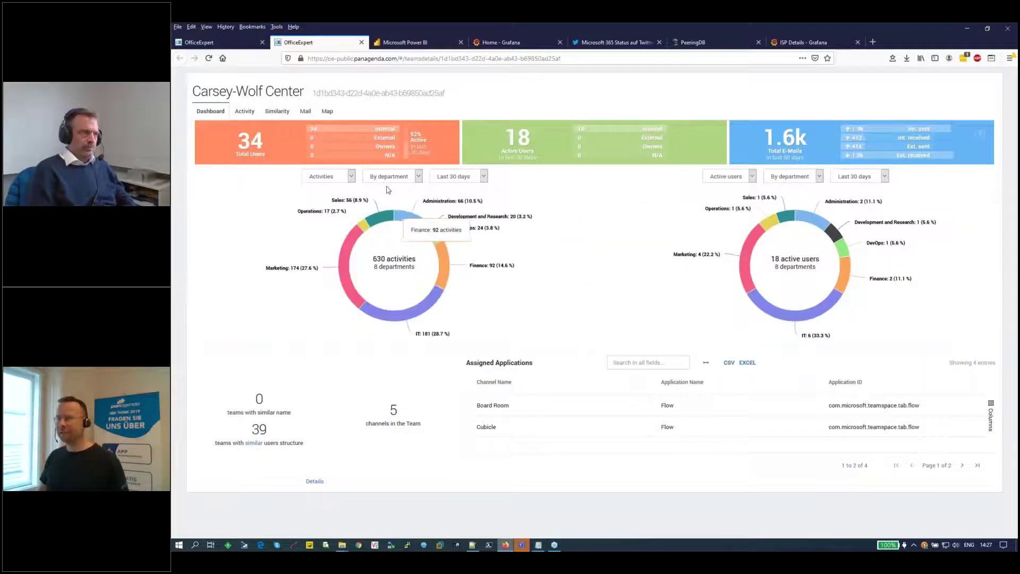
click(389, 177)
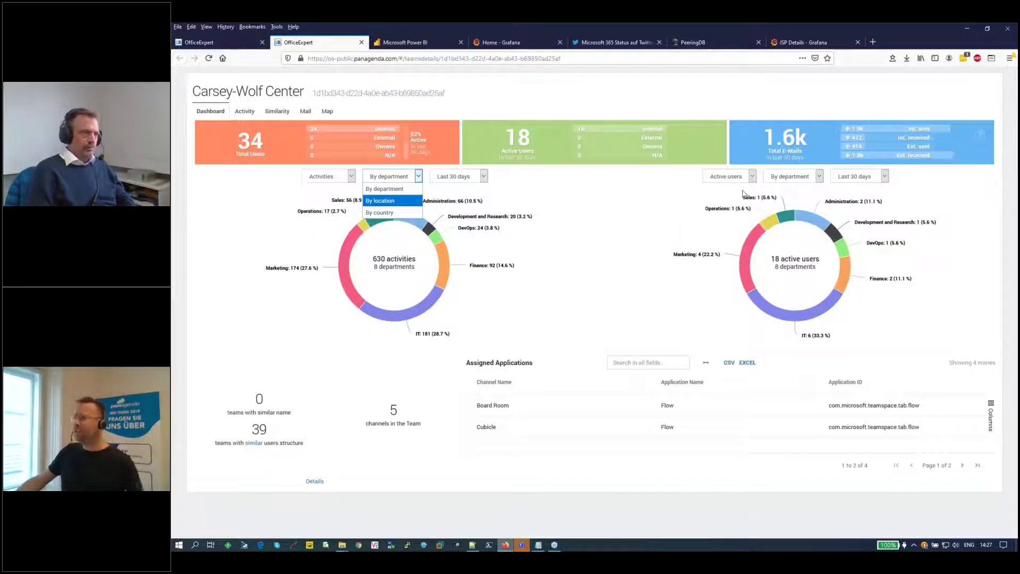
click(687, 229)
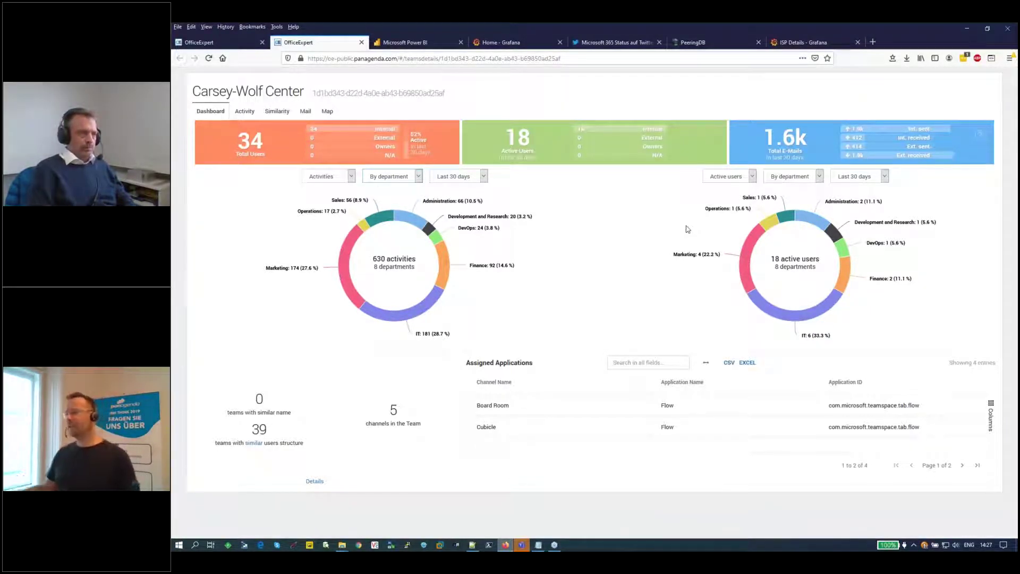
- Examine the team's activity charts for Nov 4 to Nov 12, 2020 and for the full range from Aug 17, 2020
click(245, 112)
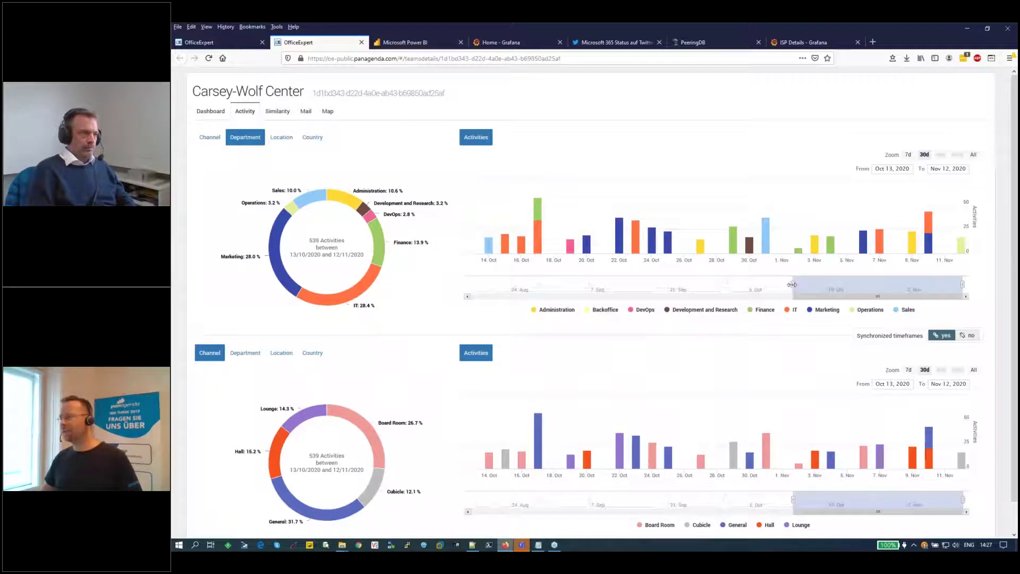
drag(792, 285, 463, 288)
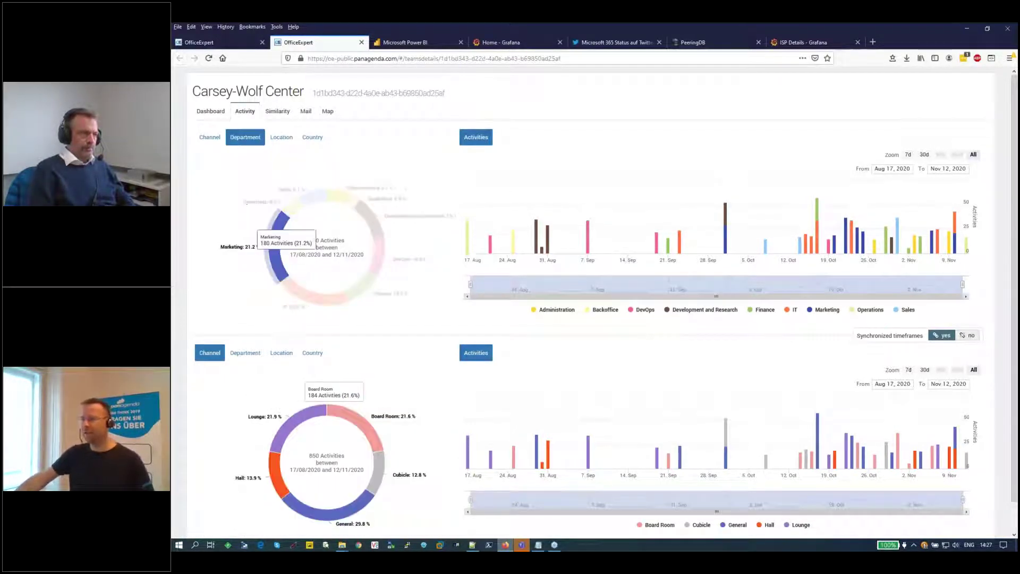
mouse_move(333, 417)
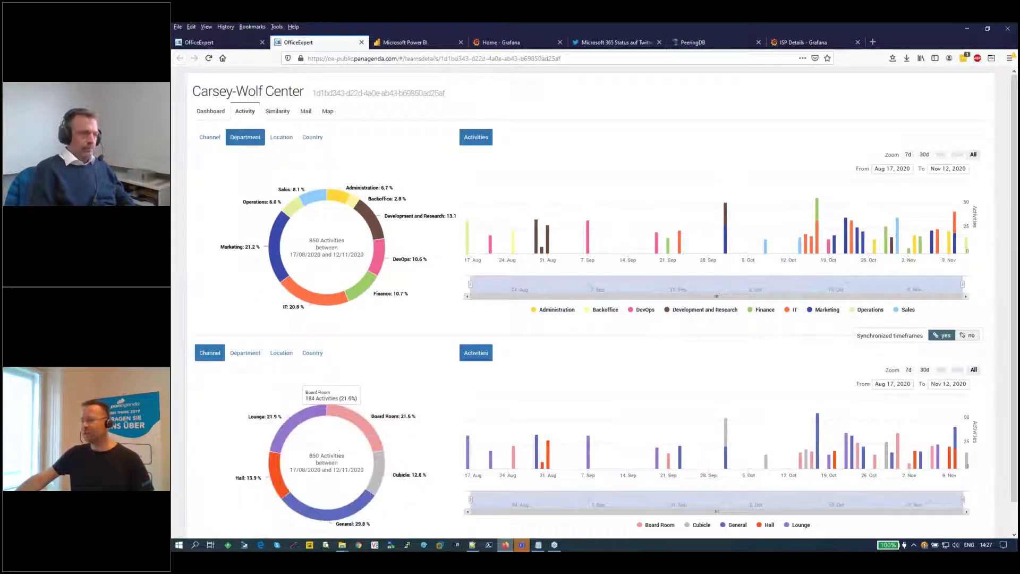
drag(472, 501, 919, 497)
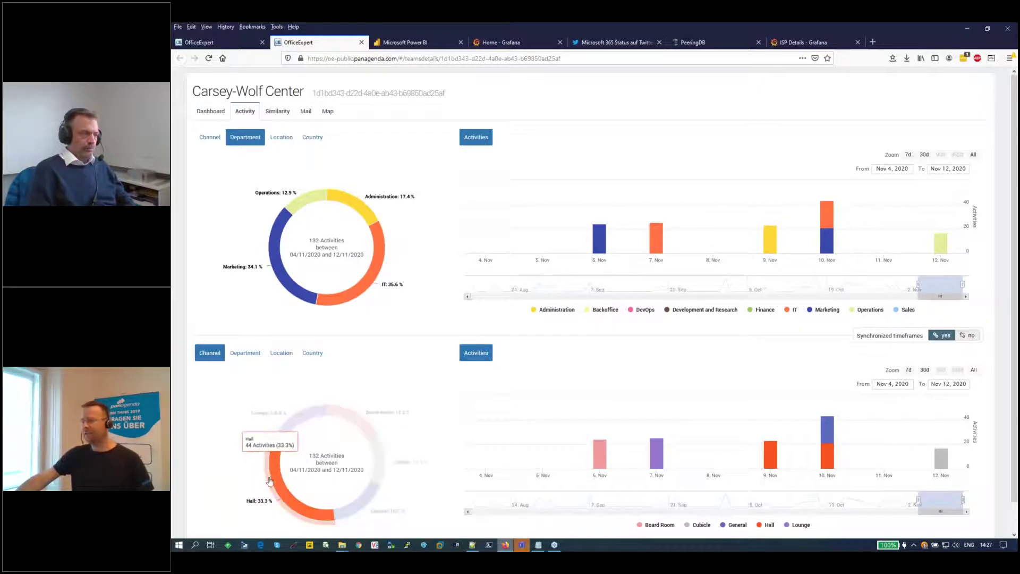
drag(917, 501, 465, 503)
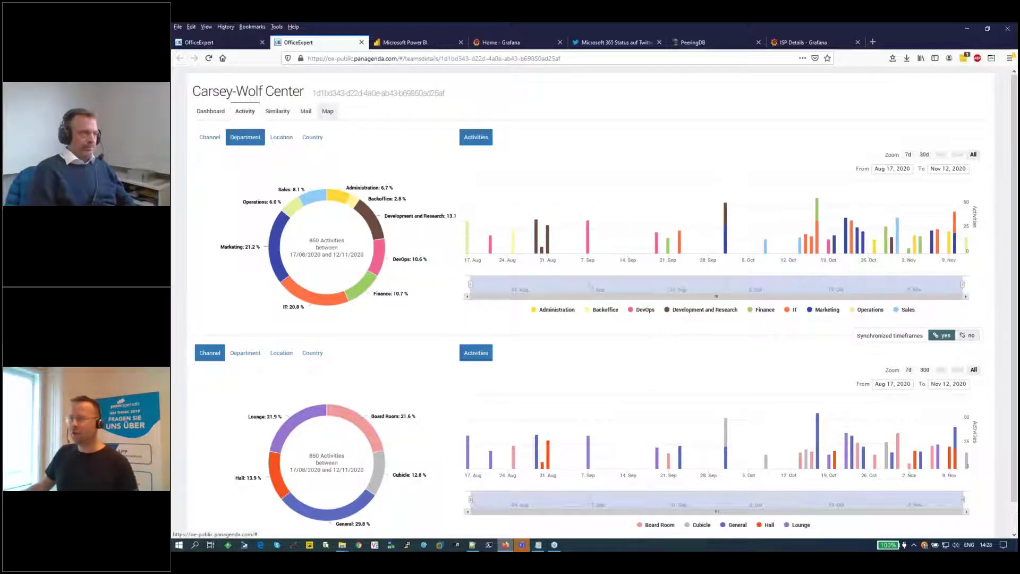
- View the team's user distribution map and similarity page, and return to its activity charts
click(328, 111)
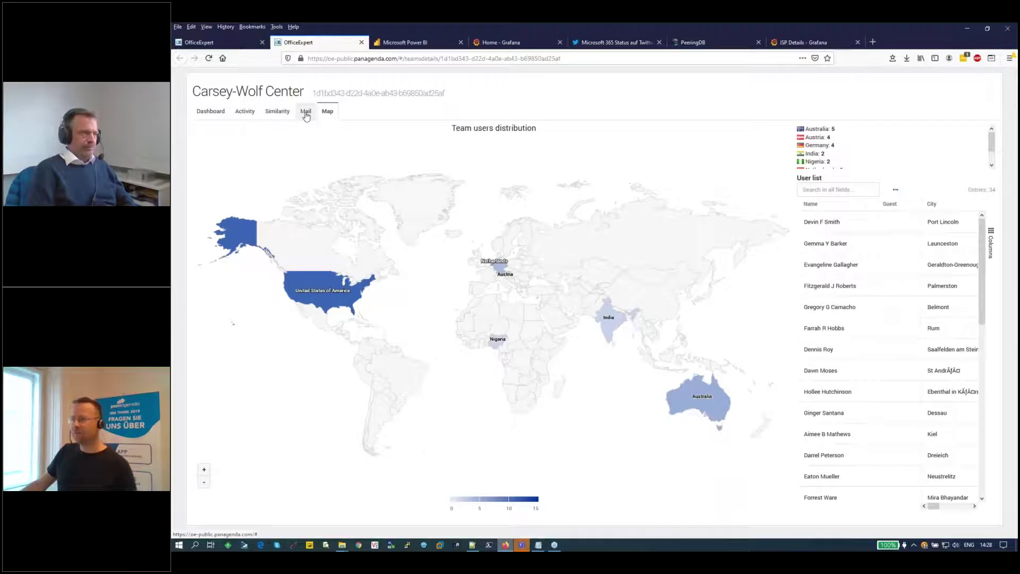
click(278, 111)
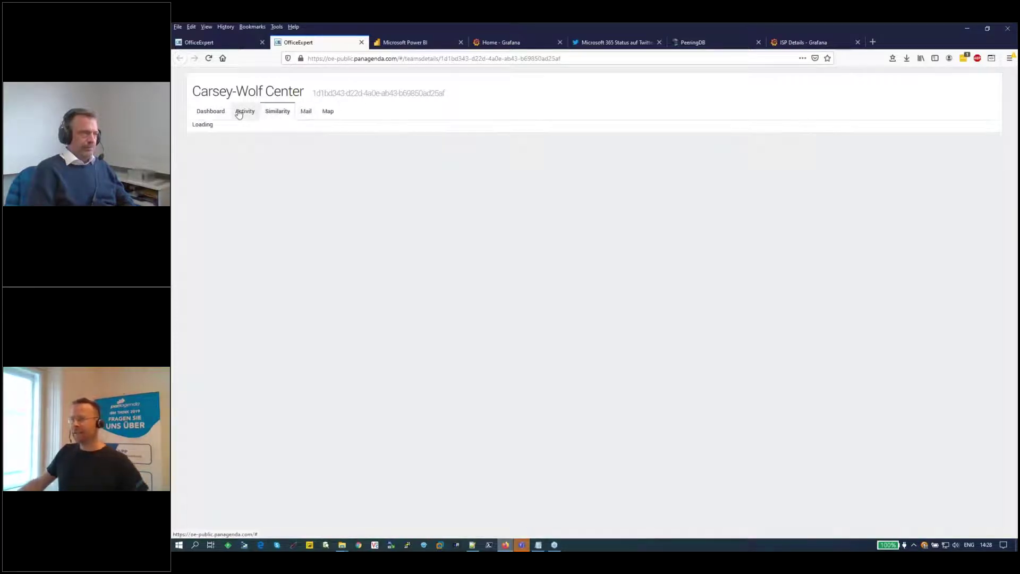
click(244, 111)
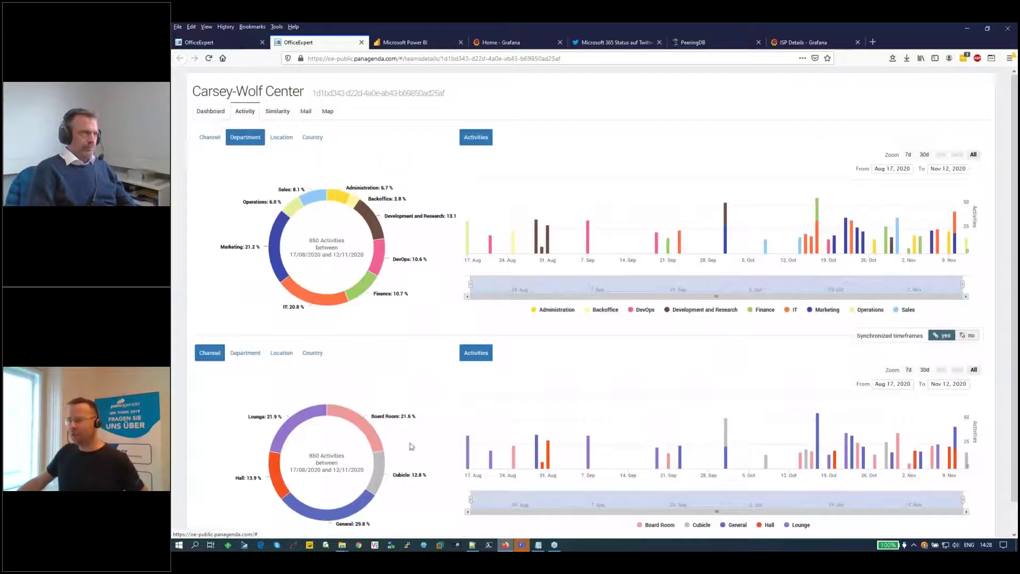
- Switch to Microsoft Teams, view the Global Business Development team's activity in OfficeExpert ACE, and return to the browser
click(522, 545)
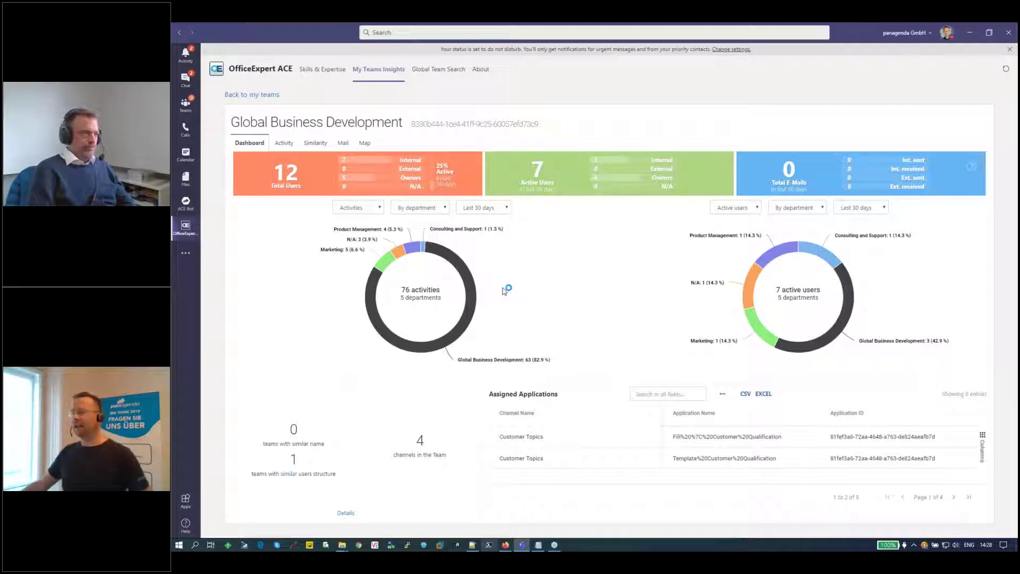
click(285, 143)
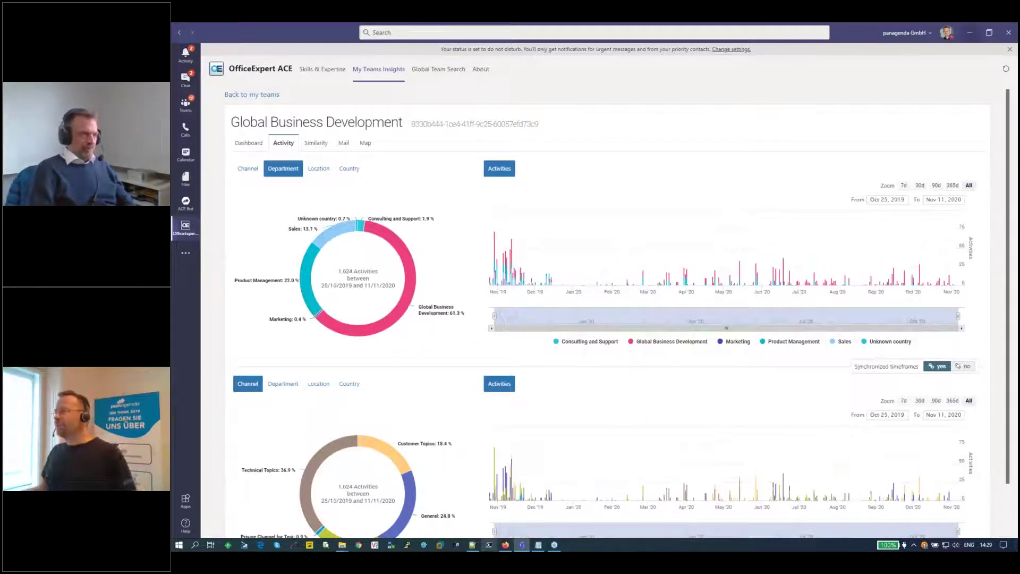
key(alt+Tab)
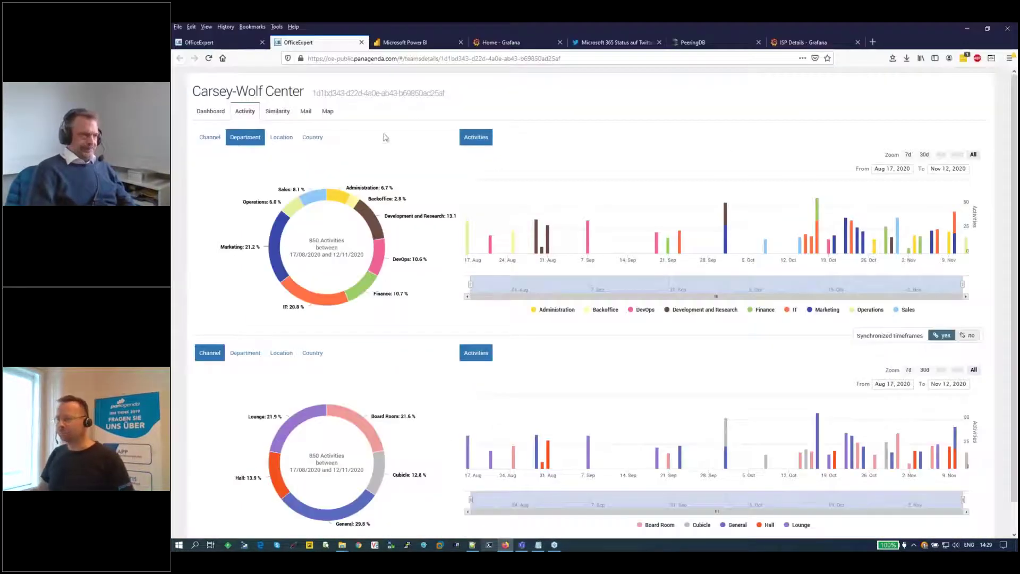
- Close the Carsey-Wolf Center page and list Level of Engagement by user, sorted by private messages in descending order
click(362, 42)
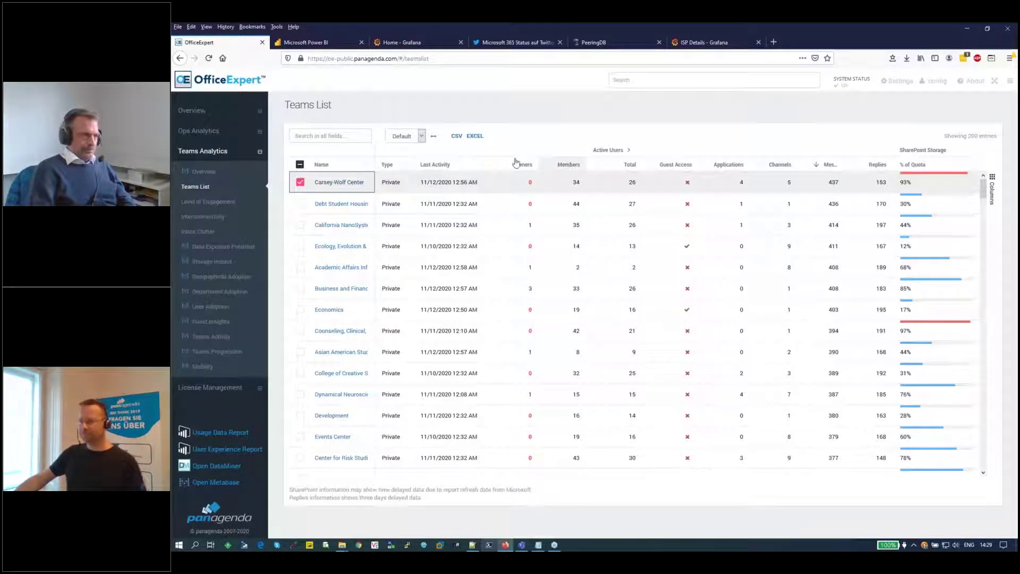
click(235, 208)
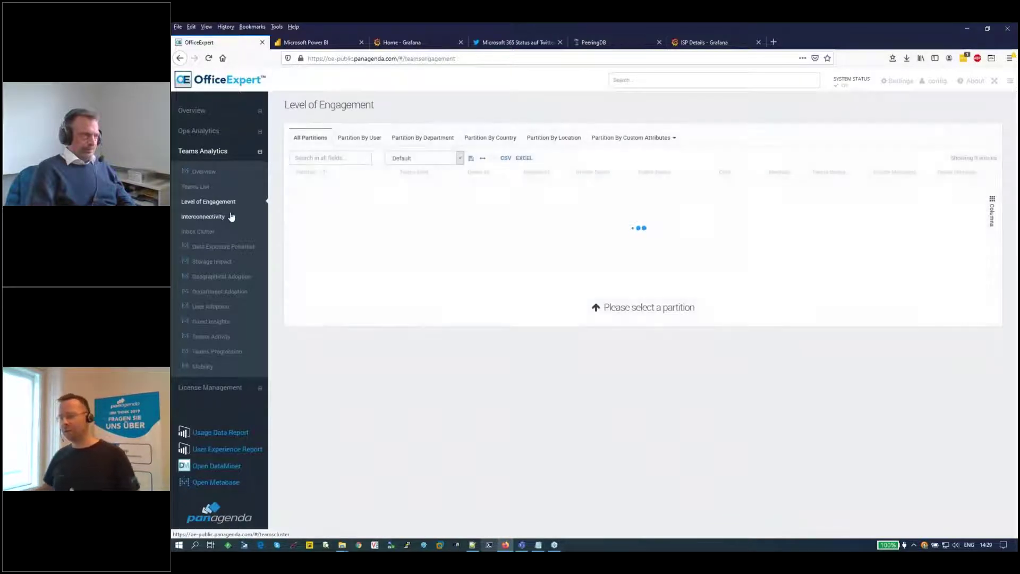
click(367, 139)
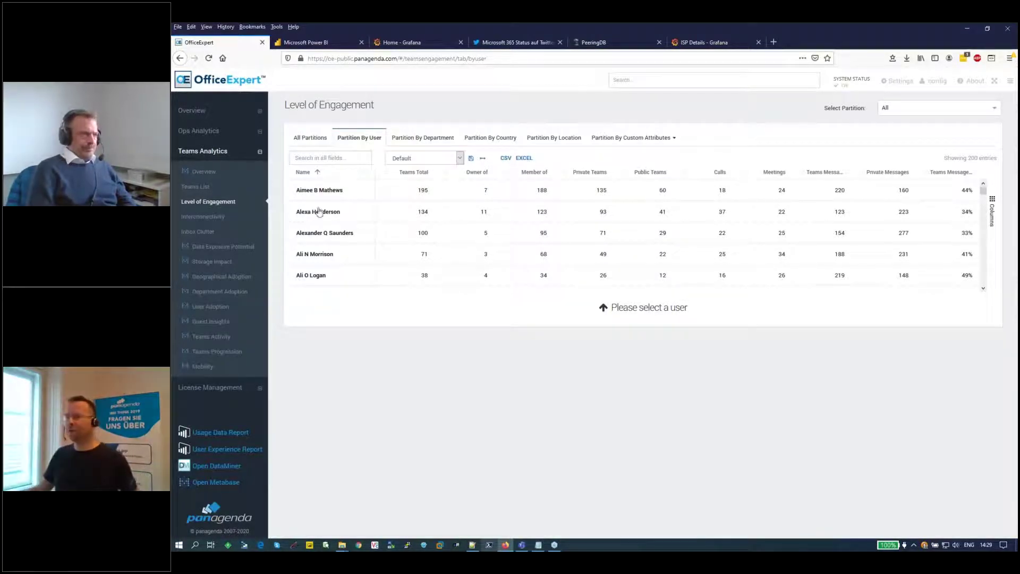
click(869, 174)
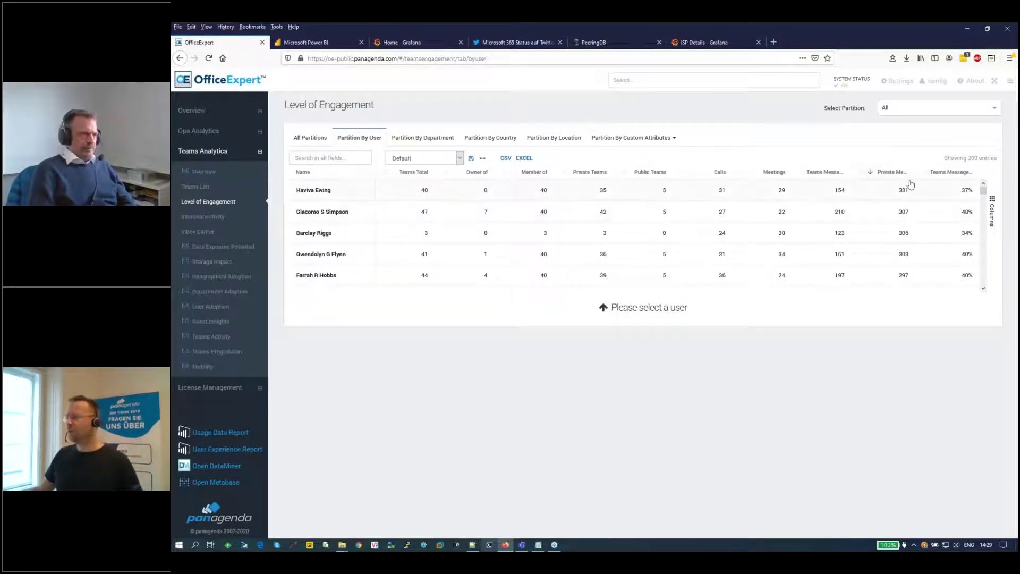
- Open the first listed user's engagement details and examine the Teams Engagement and Working Smarter charts
click(325, 191)
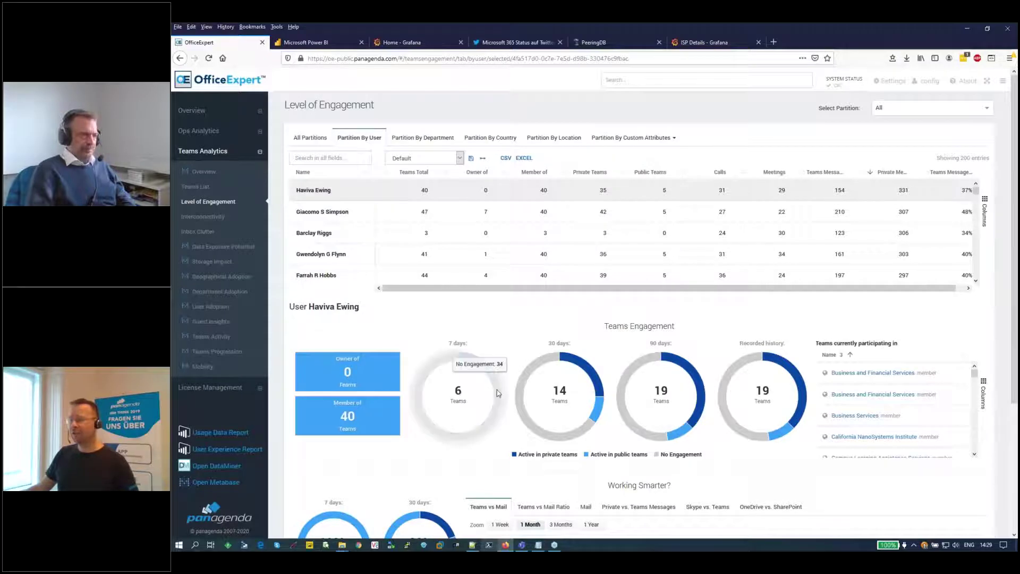
scroll(460, 398, down, 3)
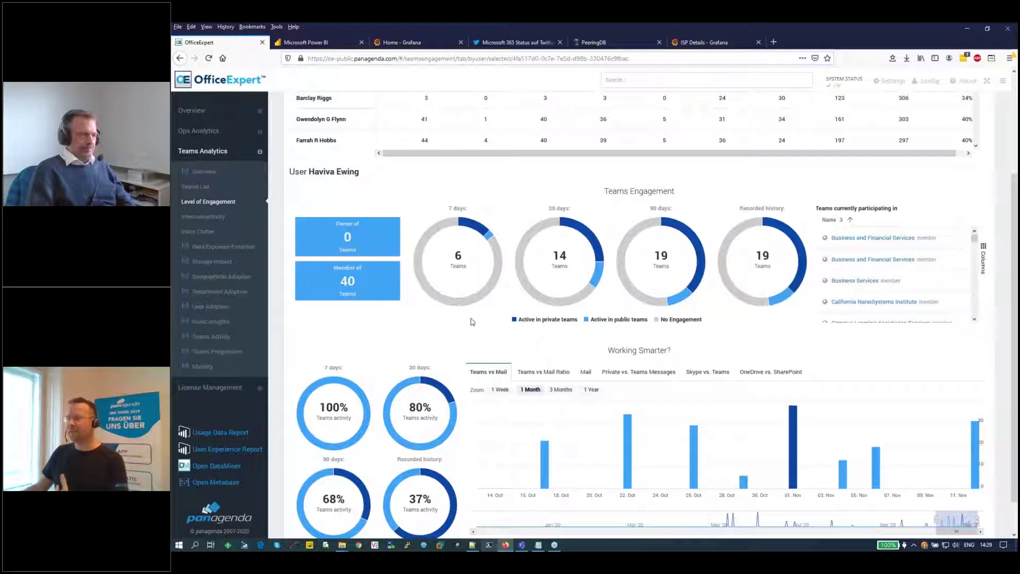
scroll(347, 216, up, 3)
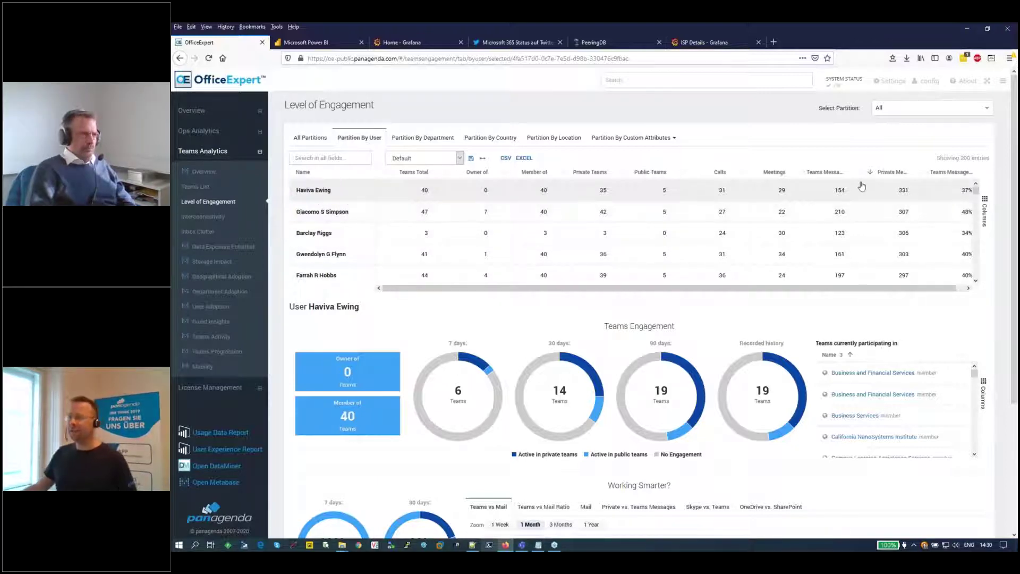
- Partition Level of Engagement by department and examine the Administration department's Teams Engagement and Working Smarter charts
click(448, 140)
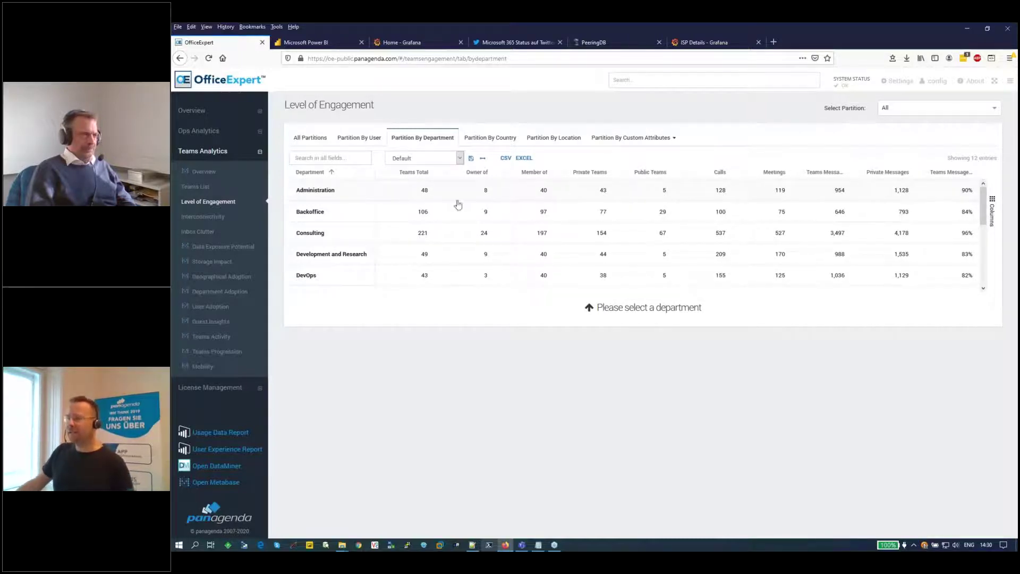
click(337, 191)
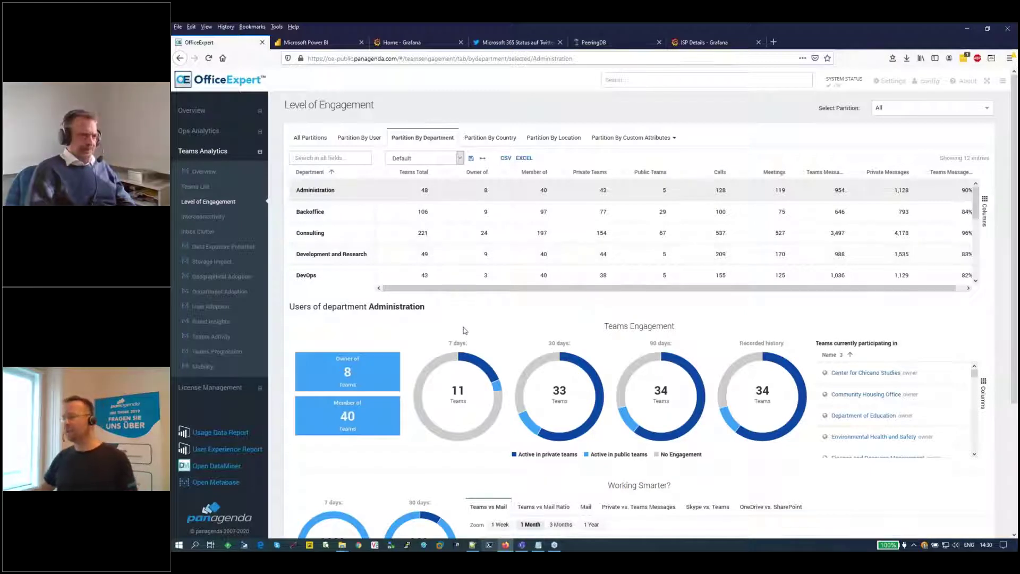
scroll(462, 329, down, 3)
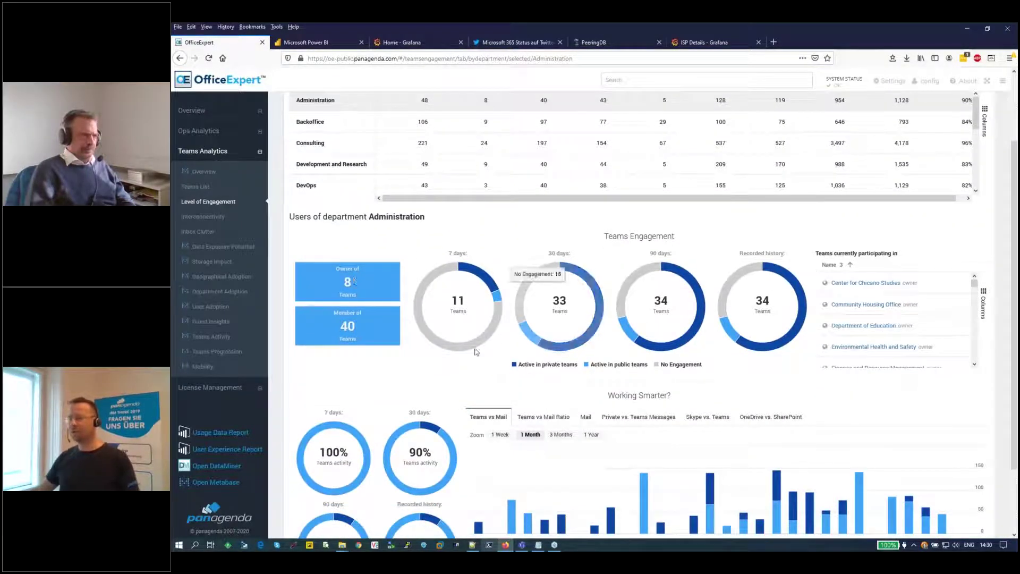
scroll(452, 328, down, 1)
scroll(452, 329, down, 3)
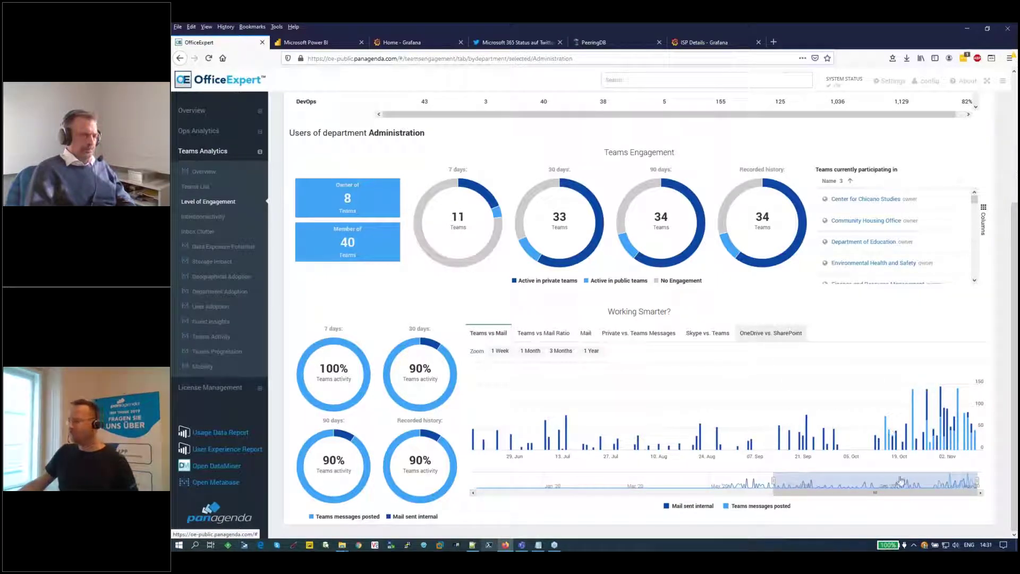
- Examine the Administration department's OneDrive vs. SharePoint chart over different periods and view its Private vs. Teams Messages chart
drag(936, 474, 596, 472)
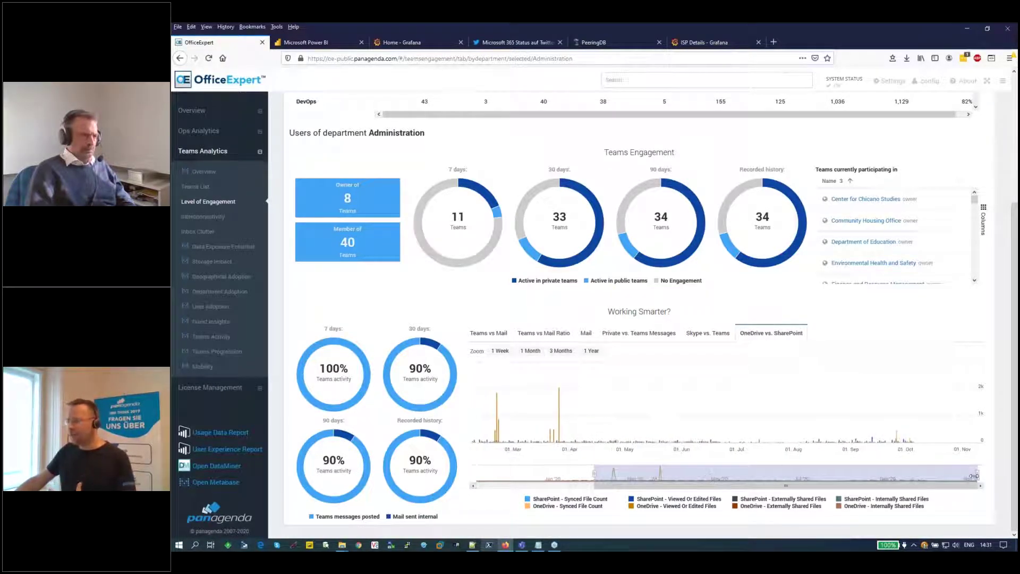
drag(976, 473, 862, 475)
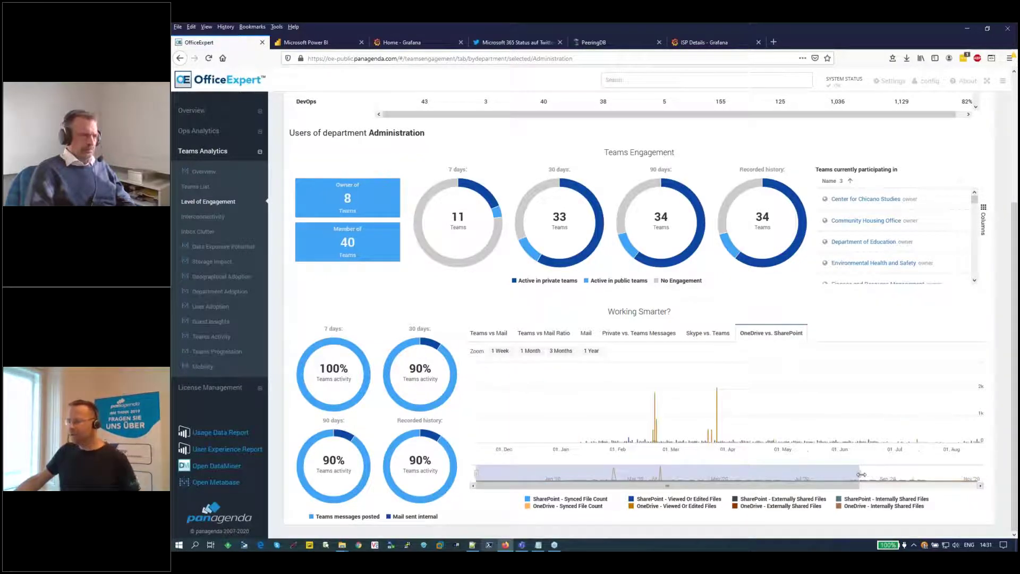
click(862, 478)
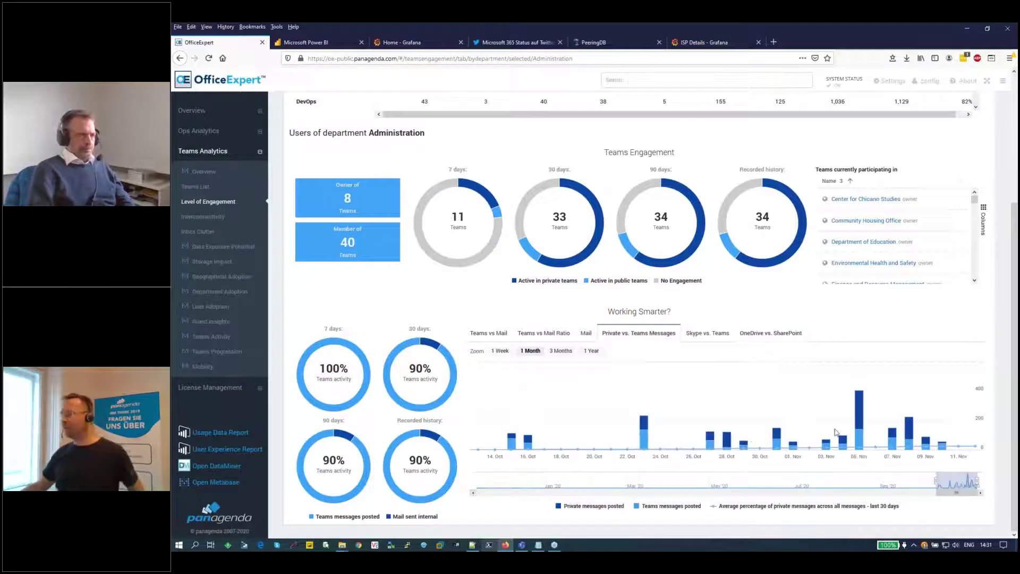
scroll(553, 223, up, 3)
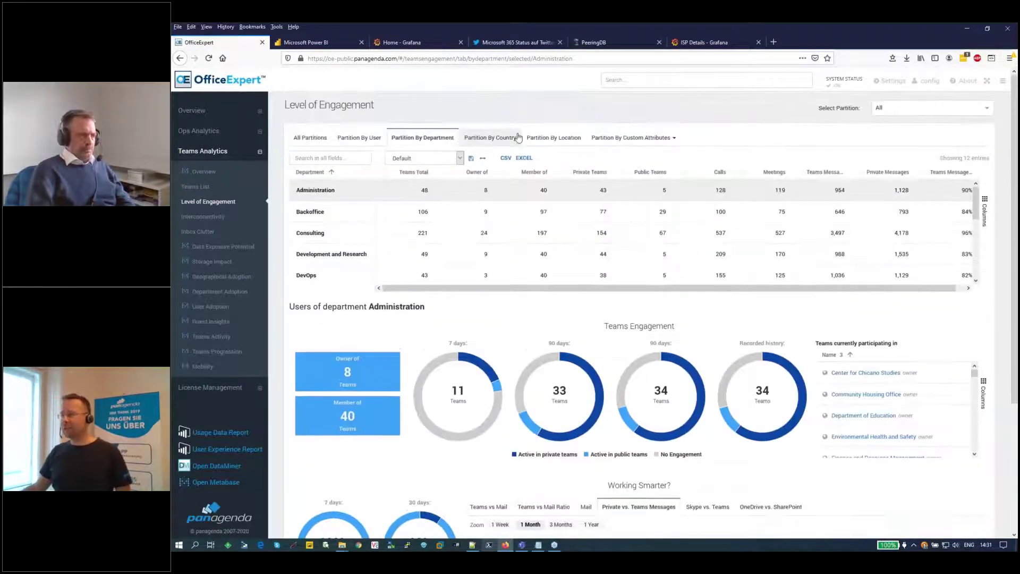
- View the engagement details of the Country India OR city Almelo partition
click(914, 109)
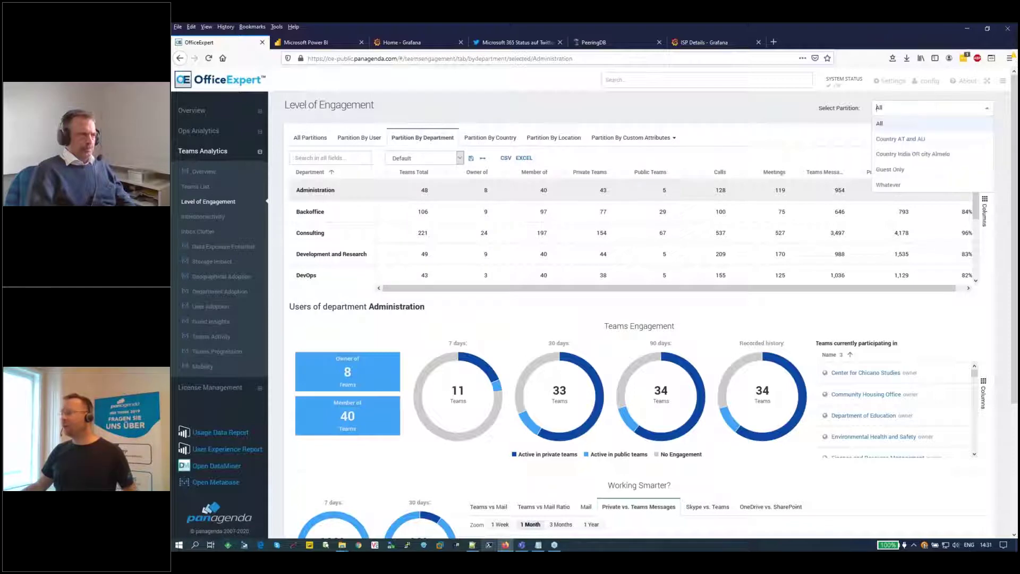
click(914, 155)
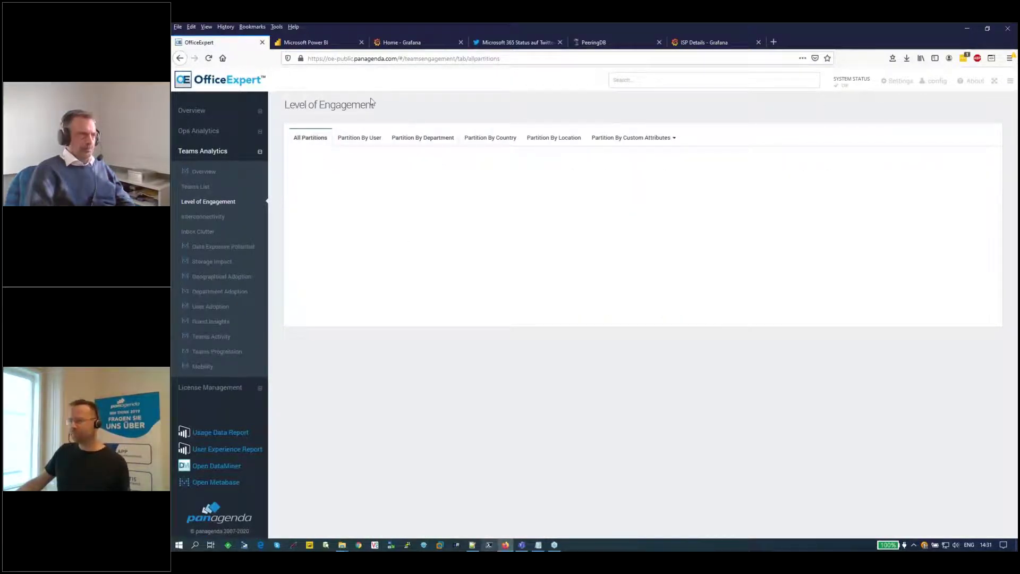
click(325, 212)
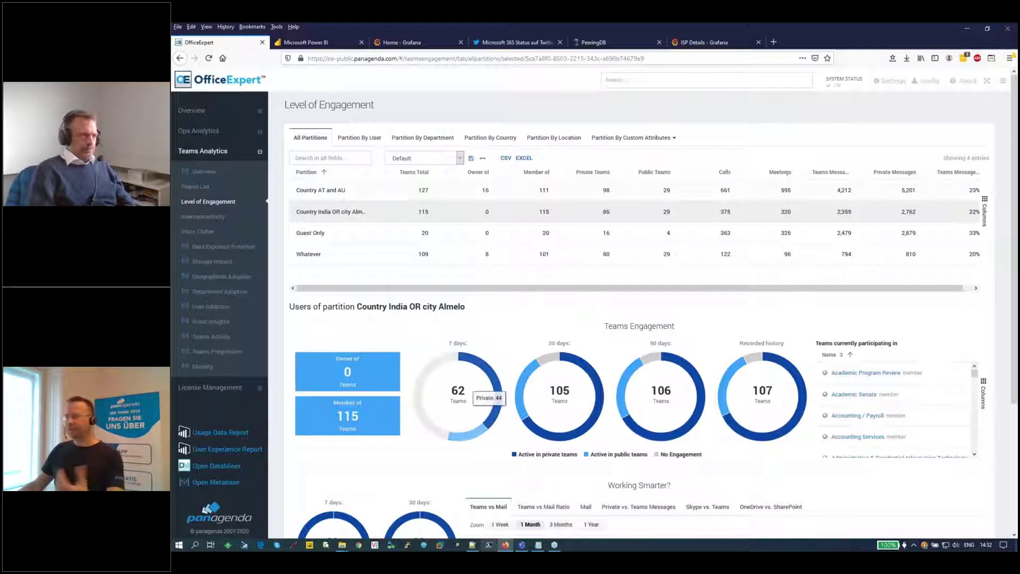
- Open the Tenant Partitioning settings and examine the conditions of the Country India OR city Almelo partition
click(886, 84)
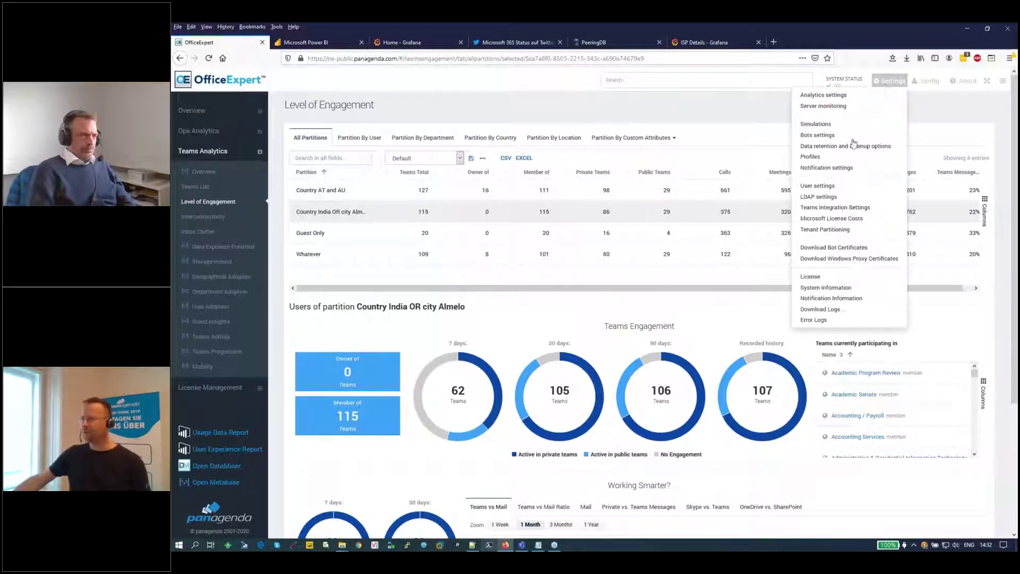
click(847, 232)
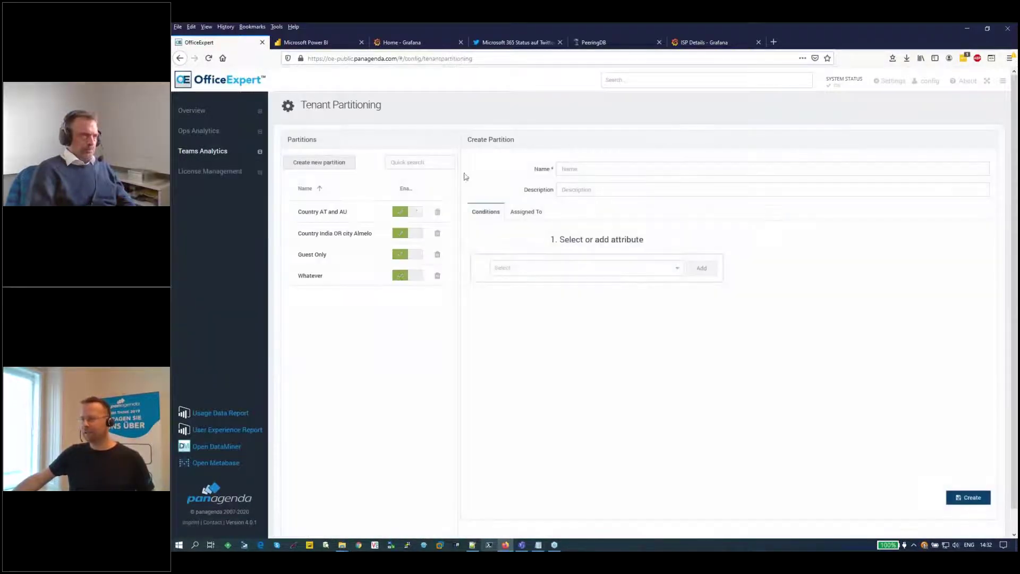
click(324, 234)
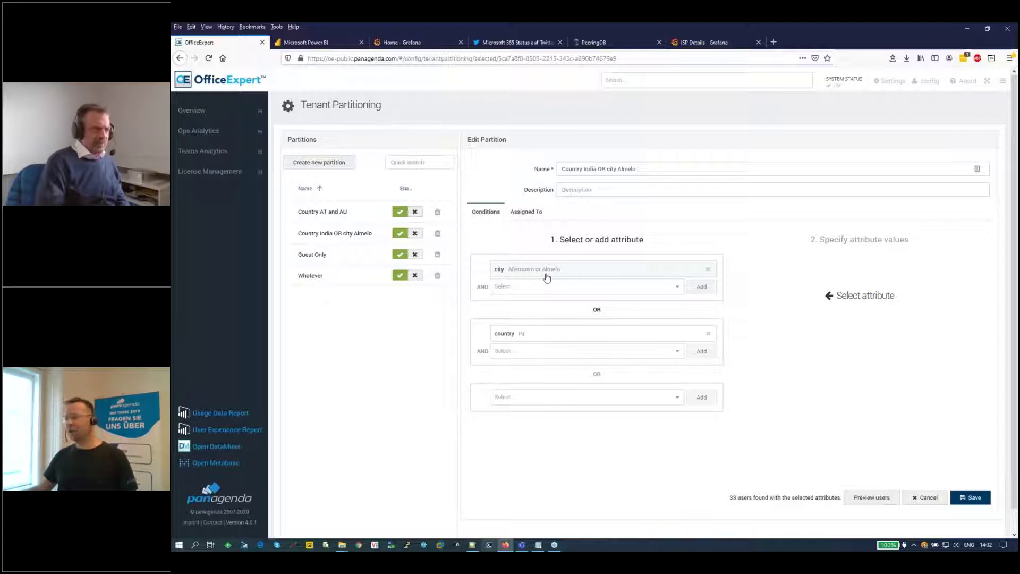
double_click(598, 310)
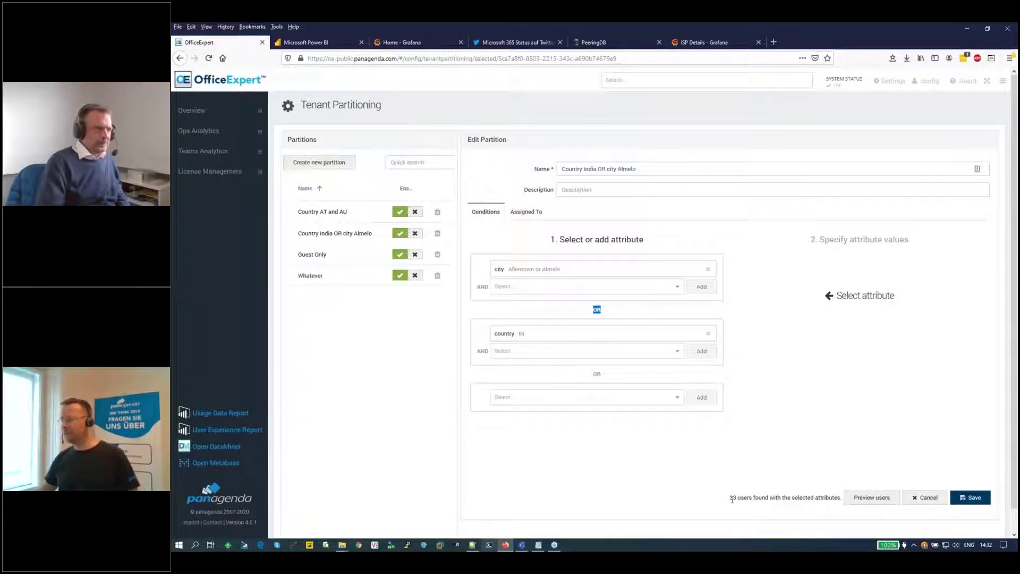
click(629, 396)
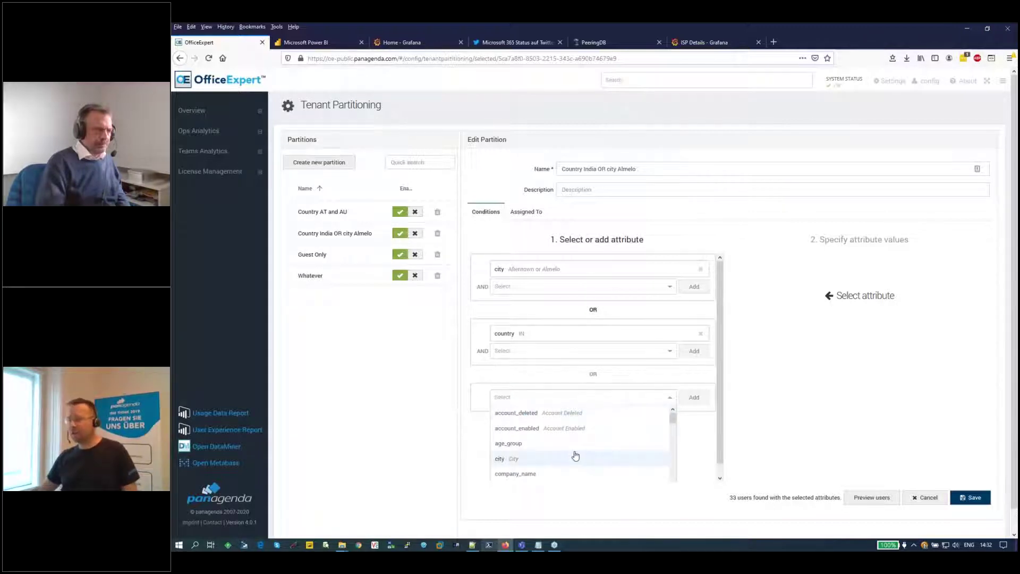
click(558, 470)
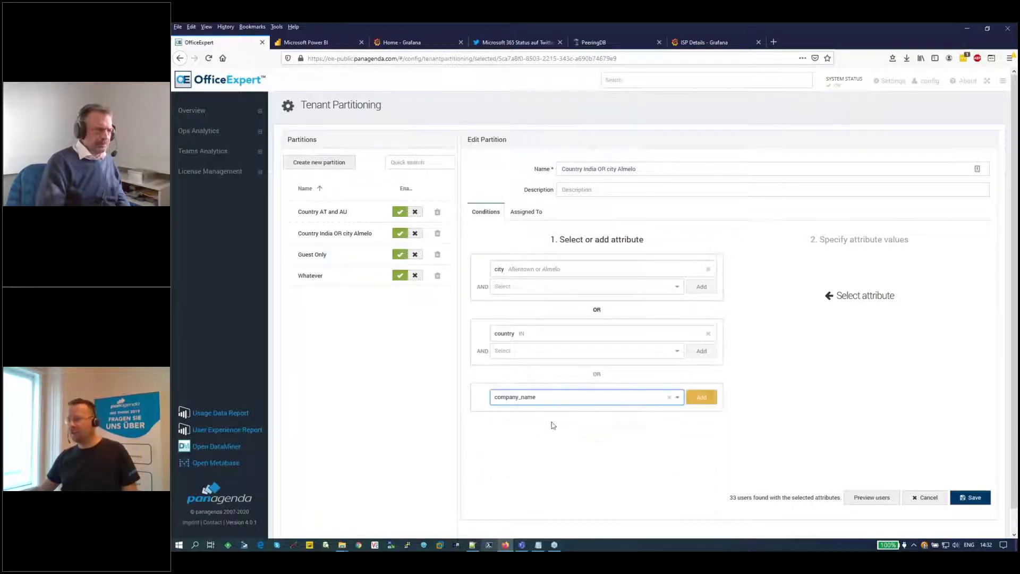
click(700, 399)
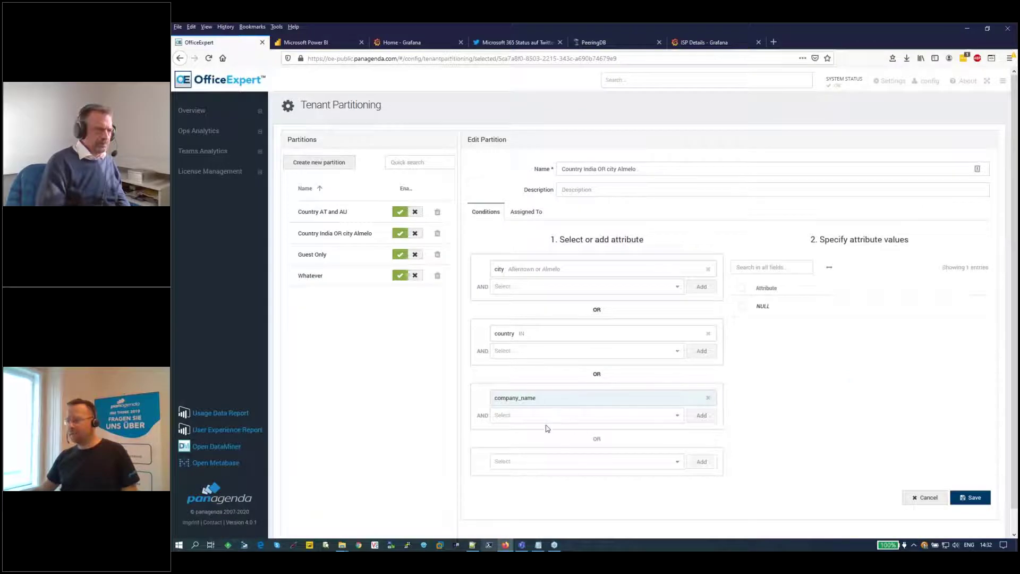
click(707, 398)
- Try an additional OR condition for the DevOps department in the partition and return to Level of Engagement without saving
click(558, 398)
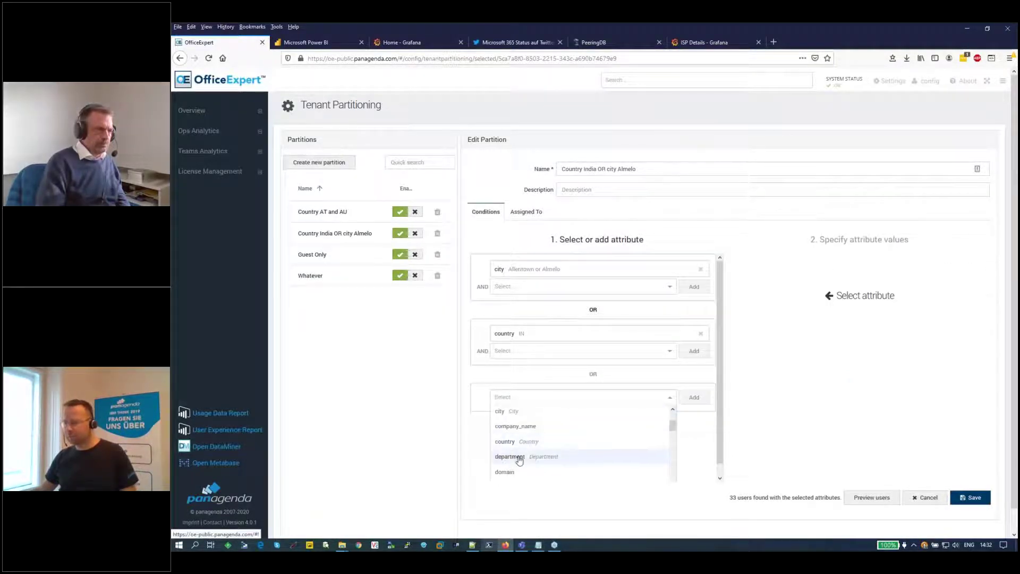
click(520, 459)
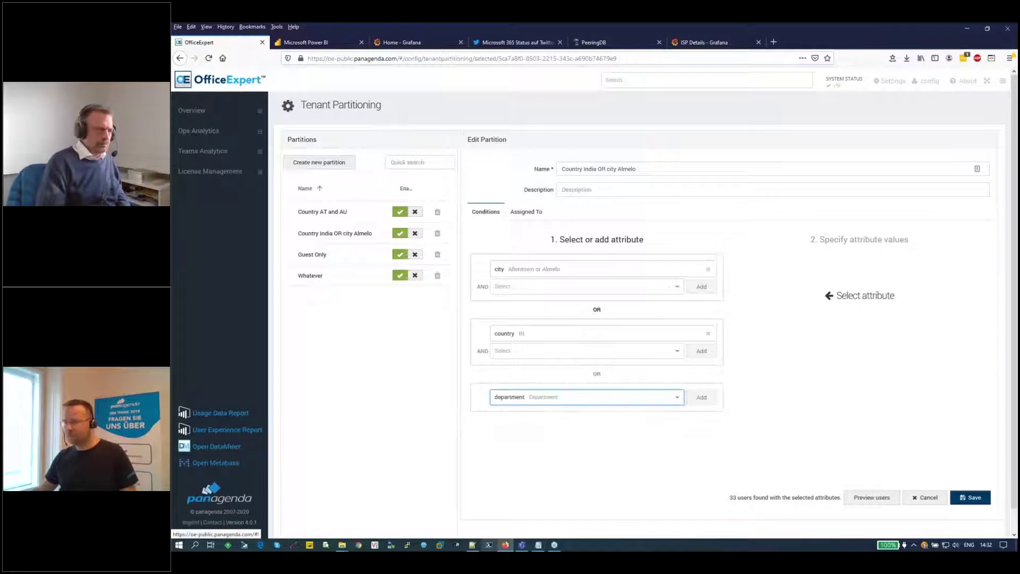
click(694, 397)
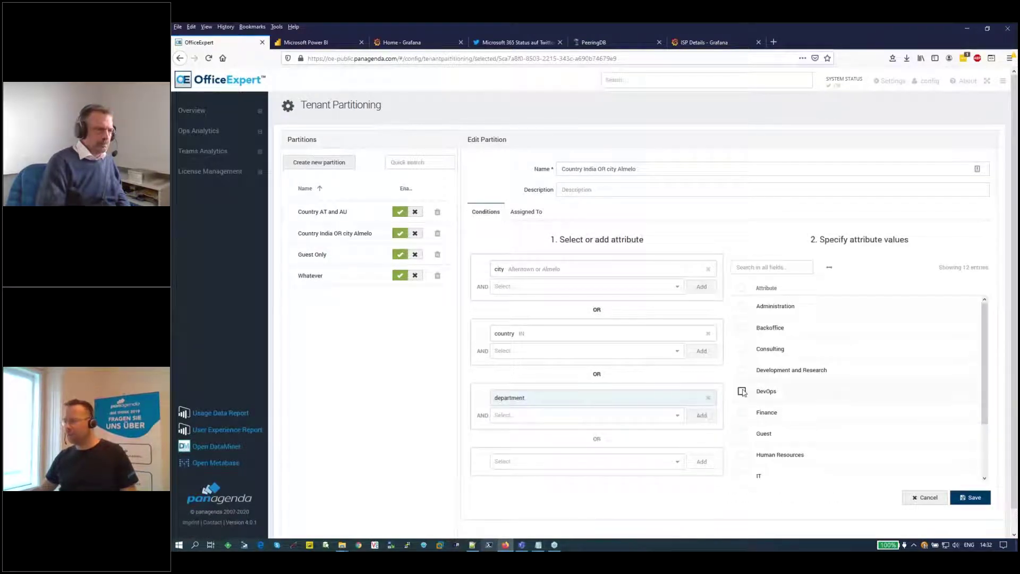
click(743, 391)
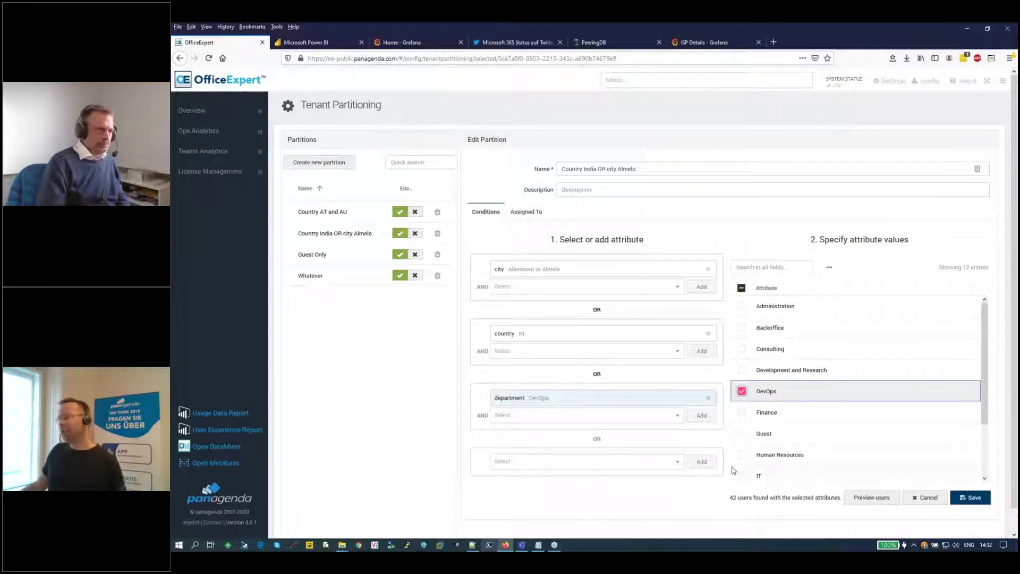
click(220, 153)
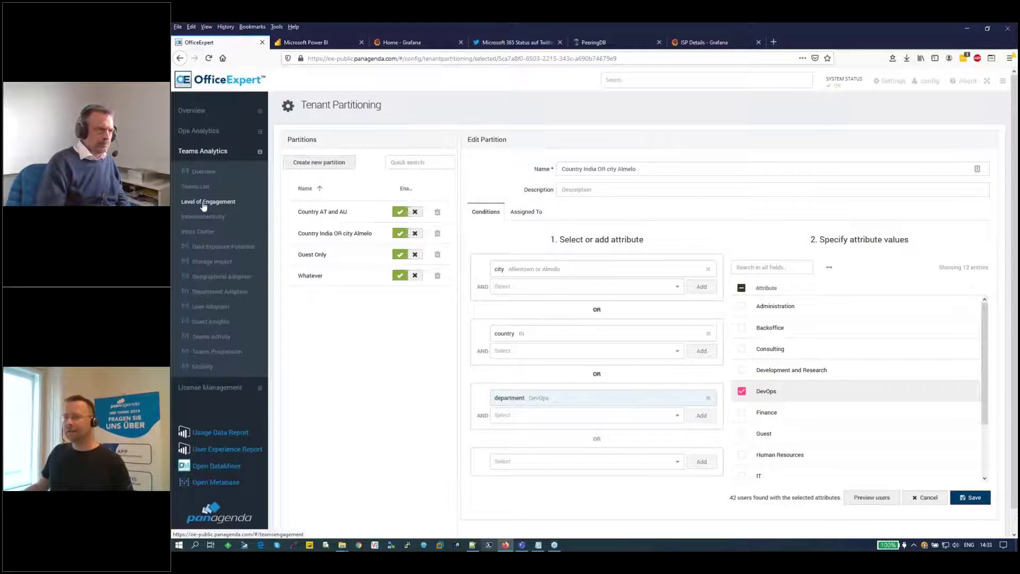
click(208, 201)
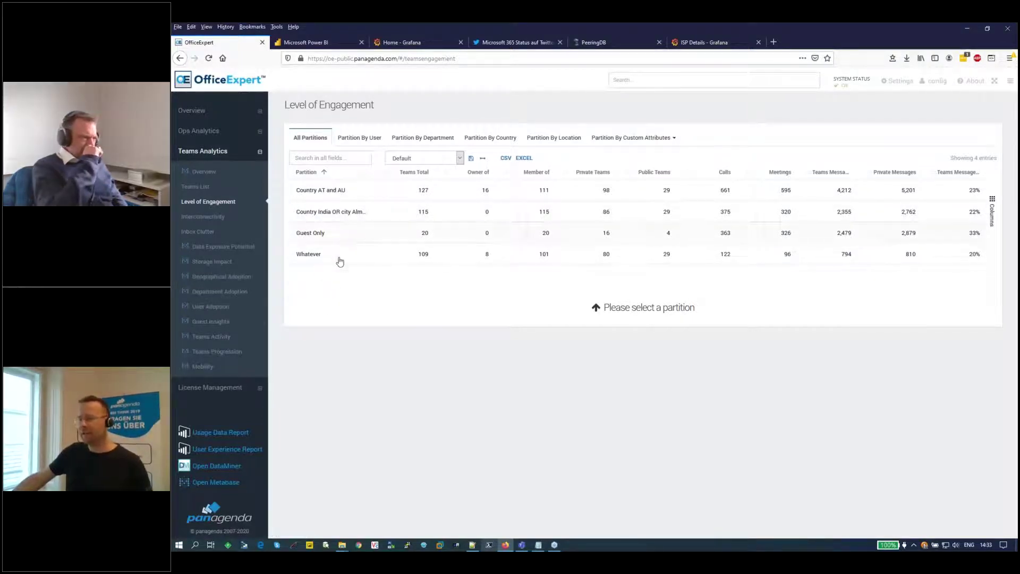
- Open the Guest Insights dashboard and examine its orphaned guests, inactive guests and guest activity lists
mouse_move(214, 327)
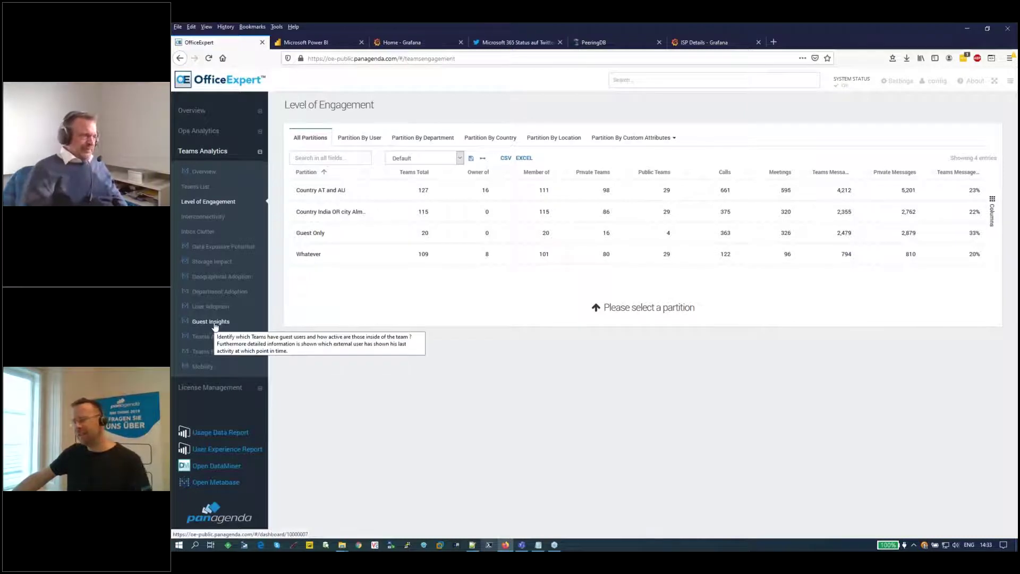
click(215, 327)
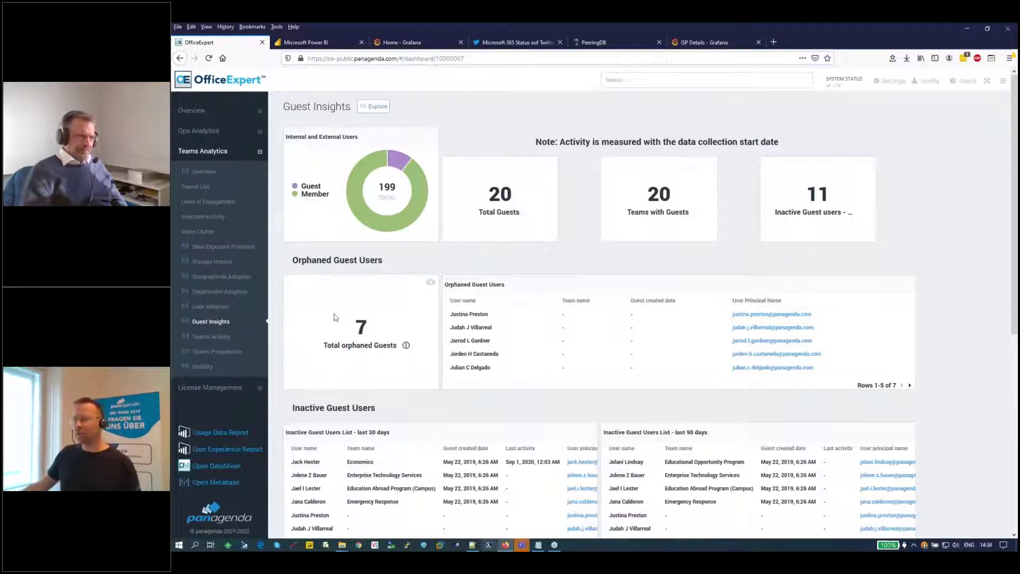
scroll(400, 403, down, 5)
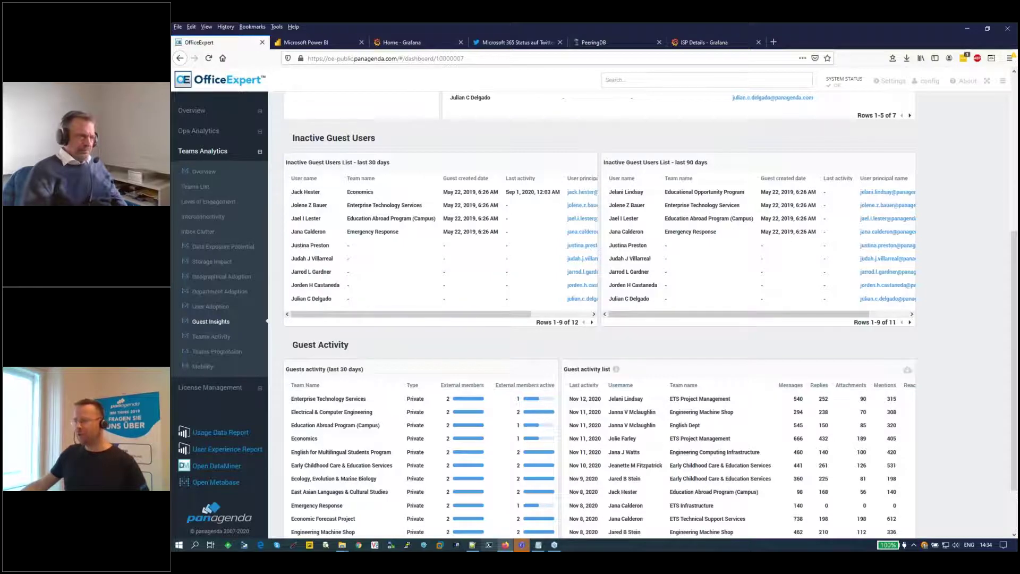
scroll(621, 377, down, 1)
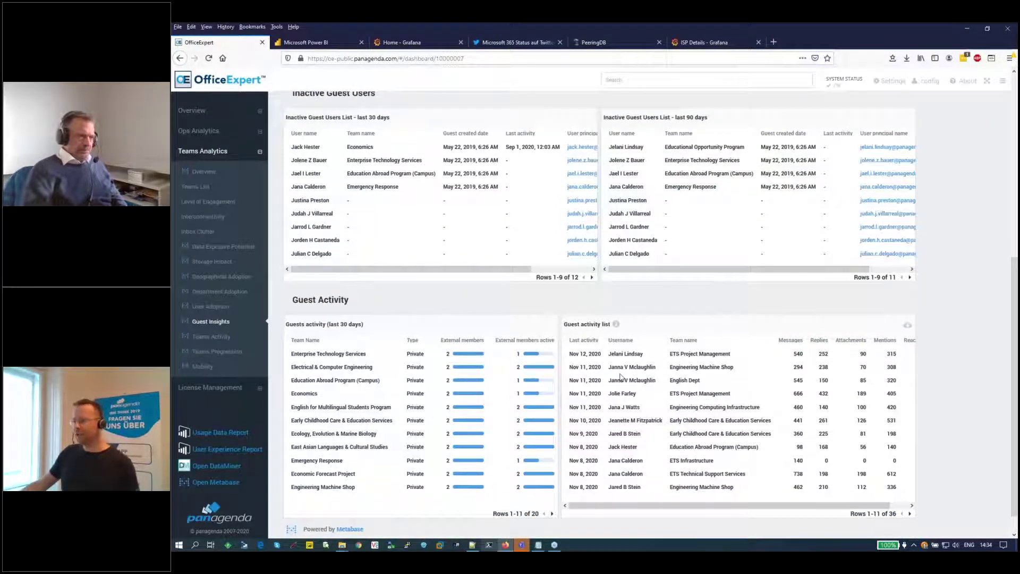
drag(373, 366, 309, 367)
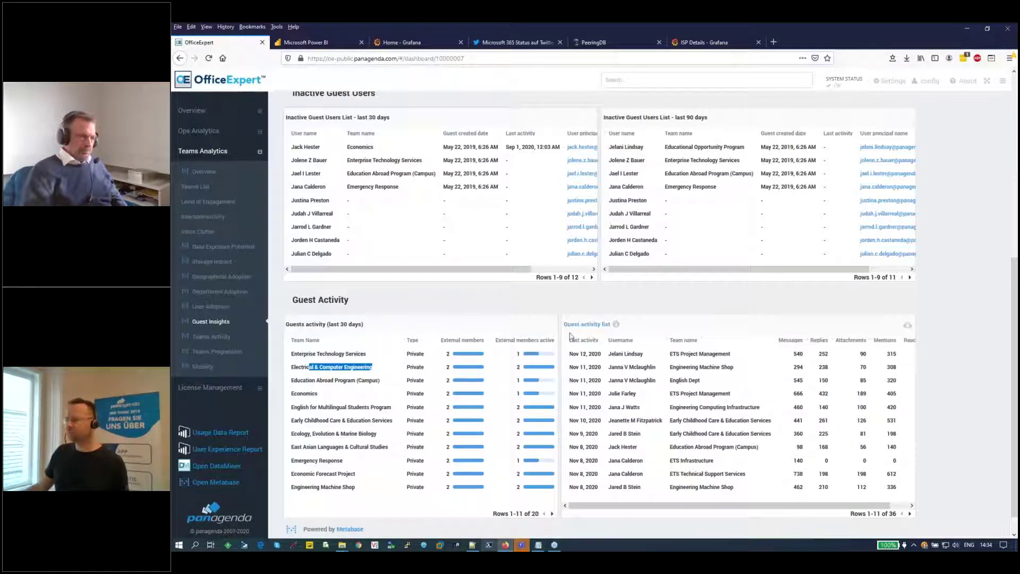
scroll(571, 333, up, 3)
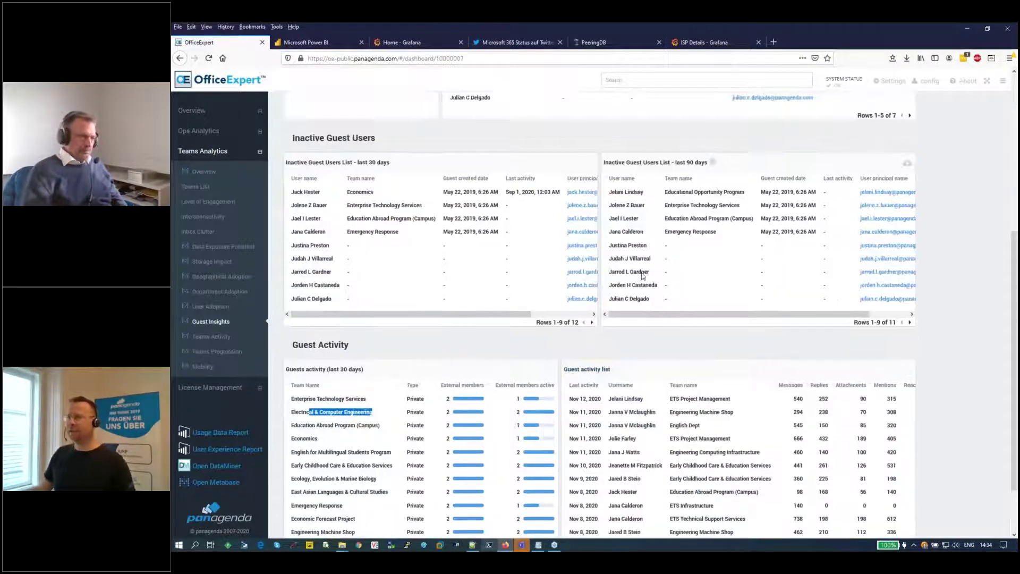
scroll(605, 227, up, 4)
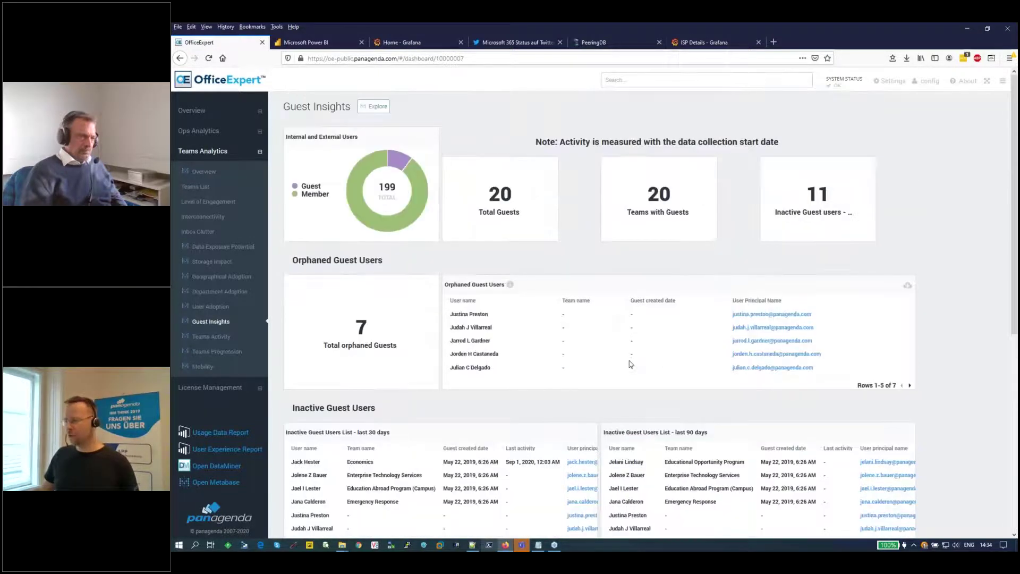